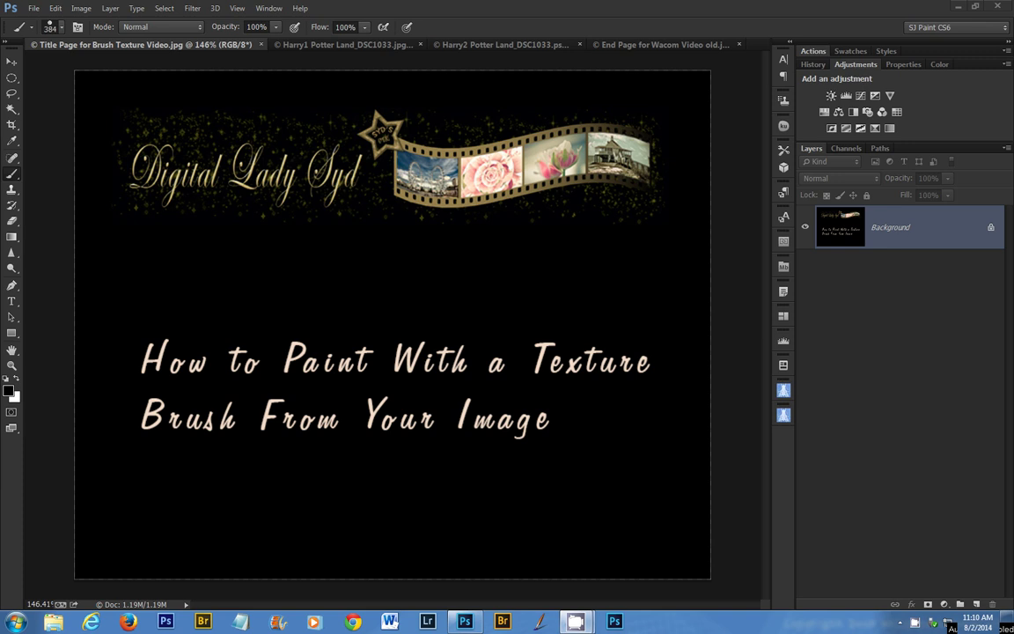
- Close the title page image and the Harry1 Potter Land image so that Harry2 Potter Land_DSC1033.psd is in front
click(261, 44)
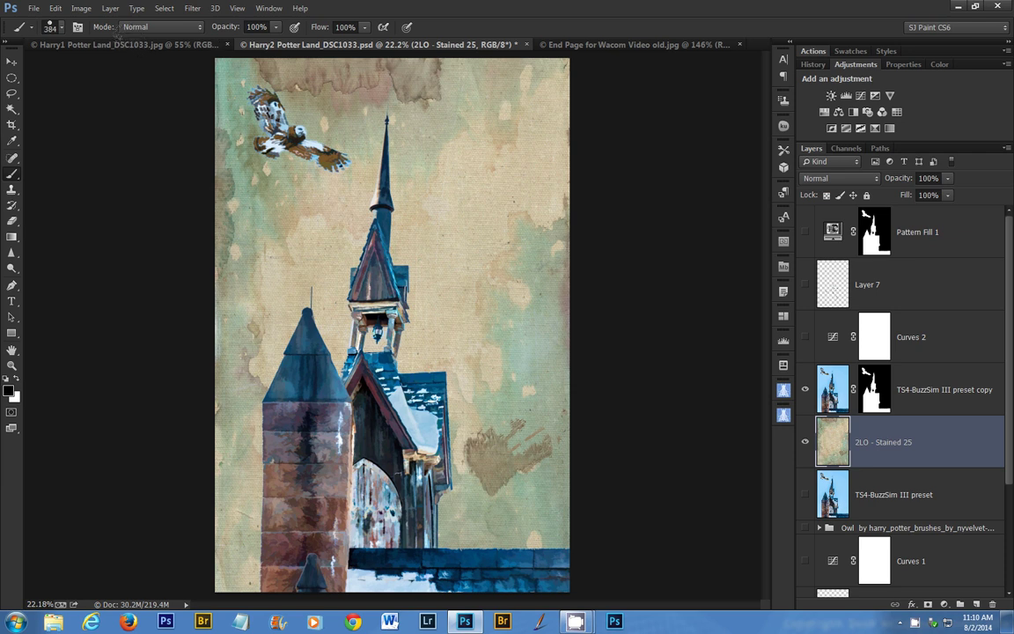
click(115, 44)
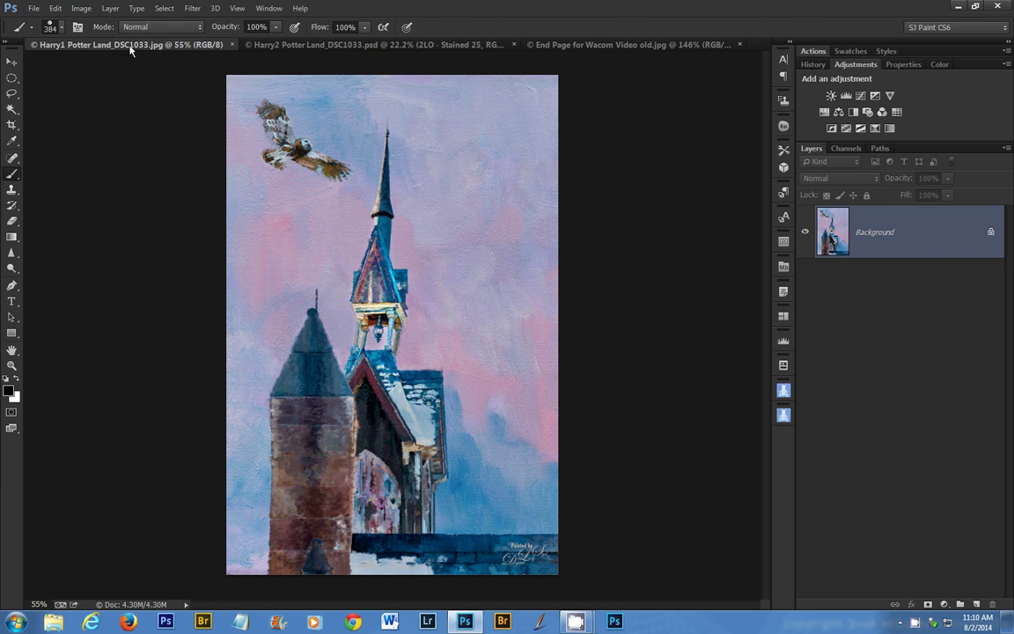
click(232, 45)
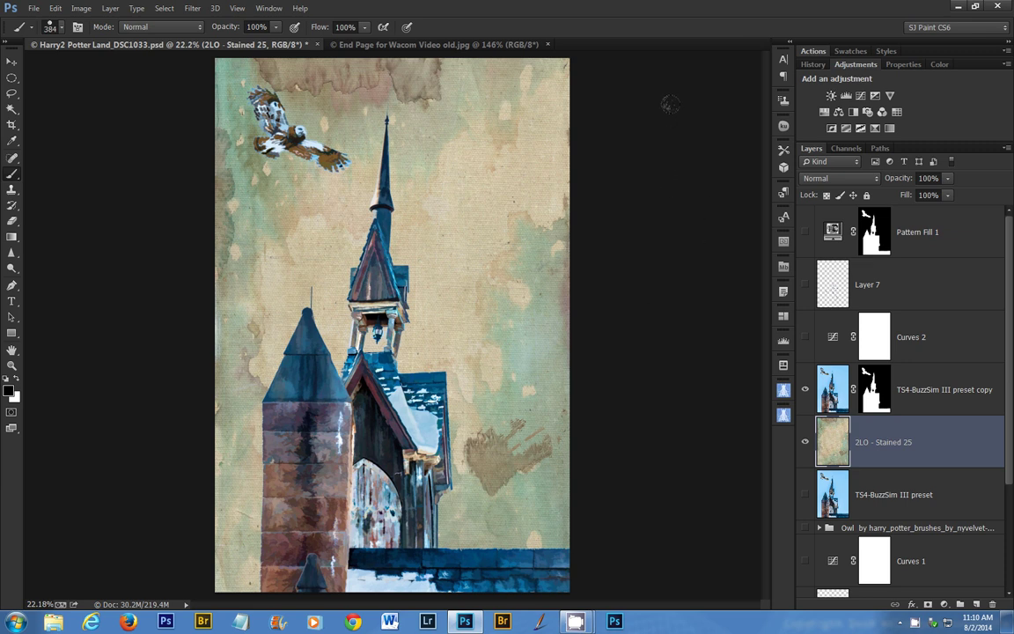
- Show only the 2LO - Stained 25 layer and copy a circle about 375 px wide from its plain beige area to a new layer
alt+click(806, 443)
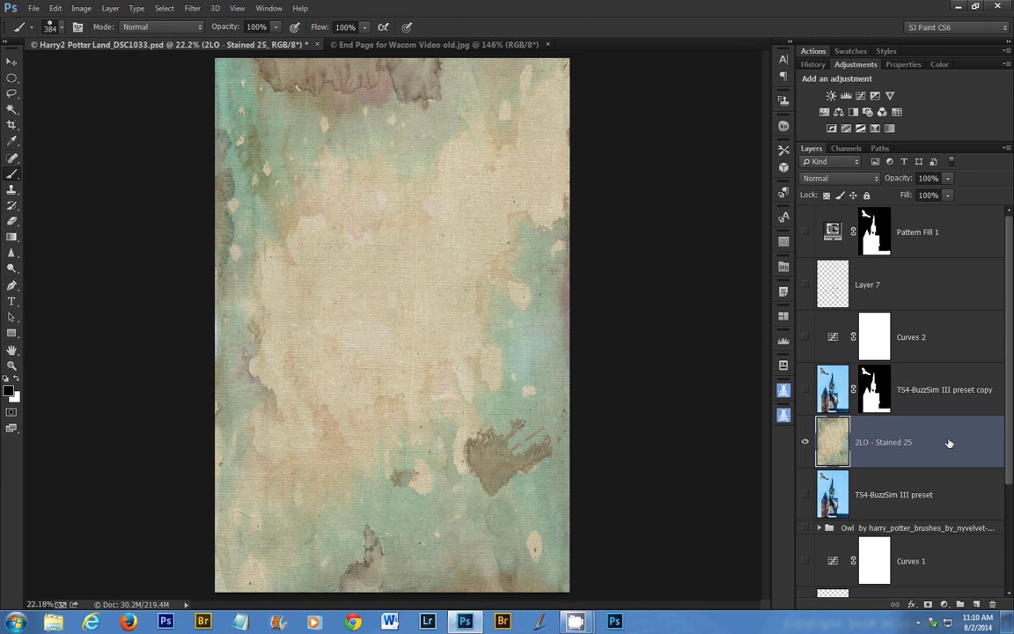
click(14, 81)
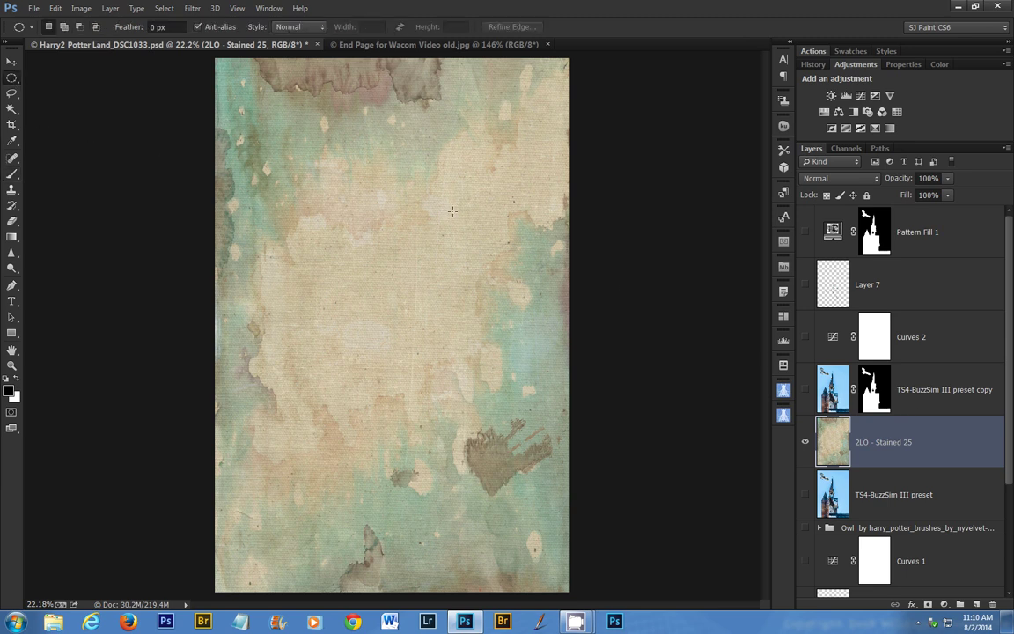
drag(451, 211, 500, 252)
key(ctrl+j)
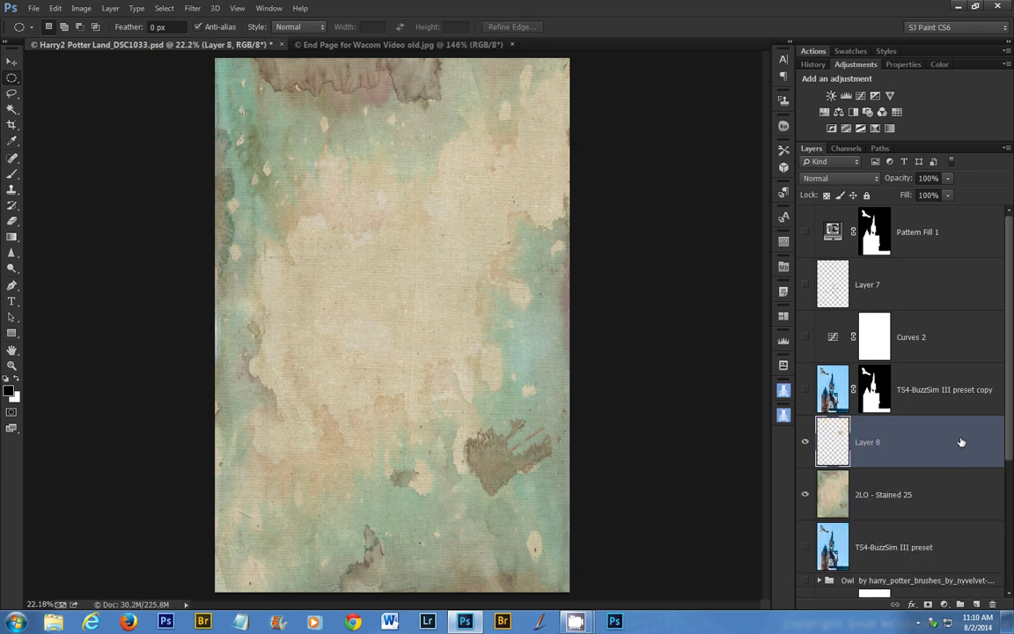
- Hide the 2LO - Stained 25 layer and add a Threshold adjustment at level 184 above the copied circle
click(803, 494)
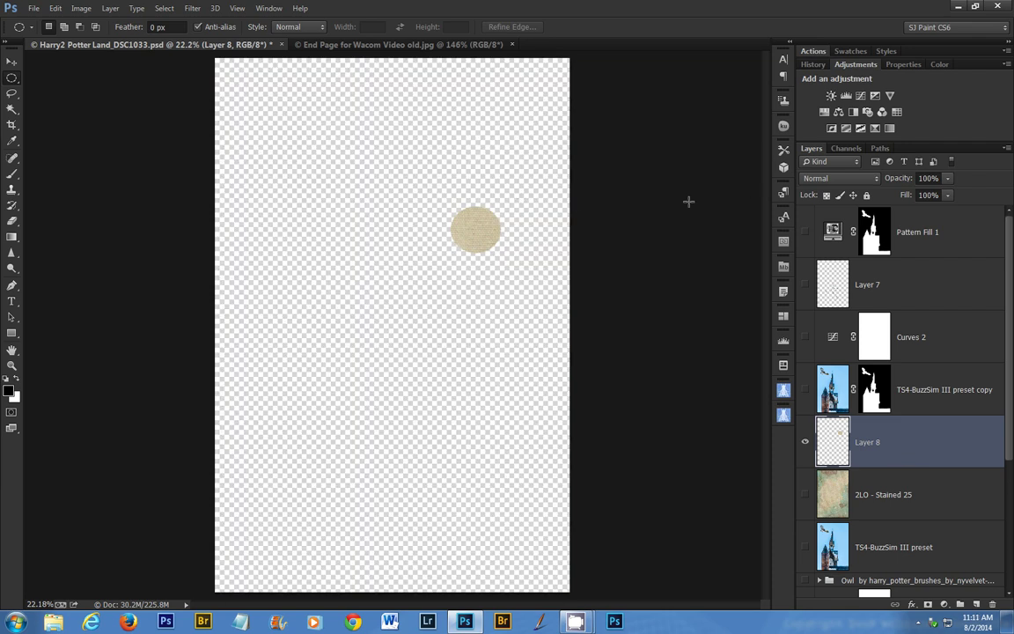
click(861, 131)
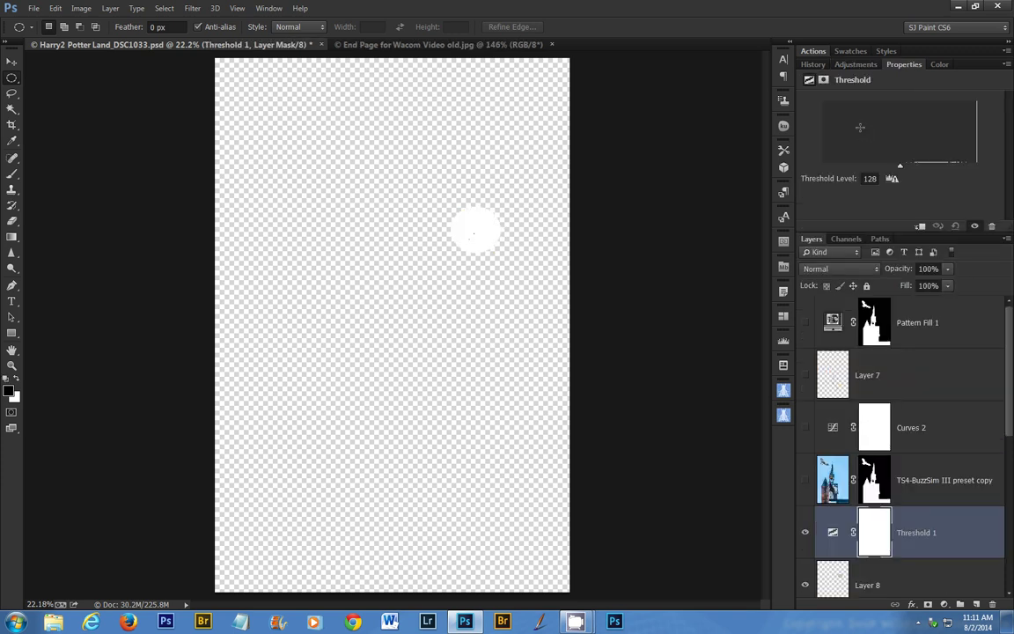
drag(899, 170, 935, 176)
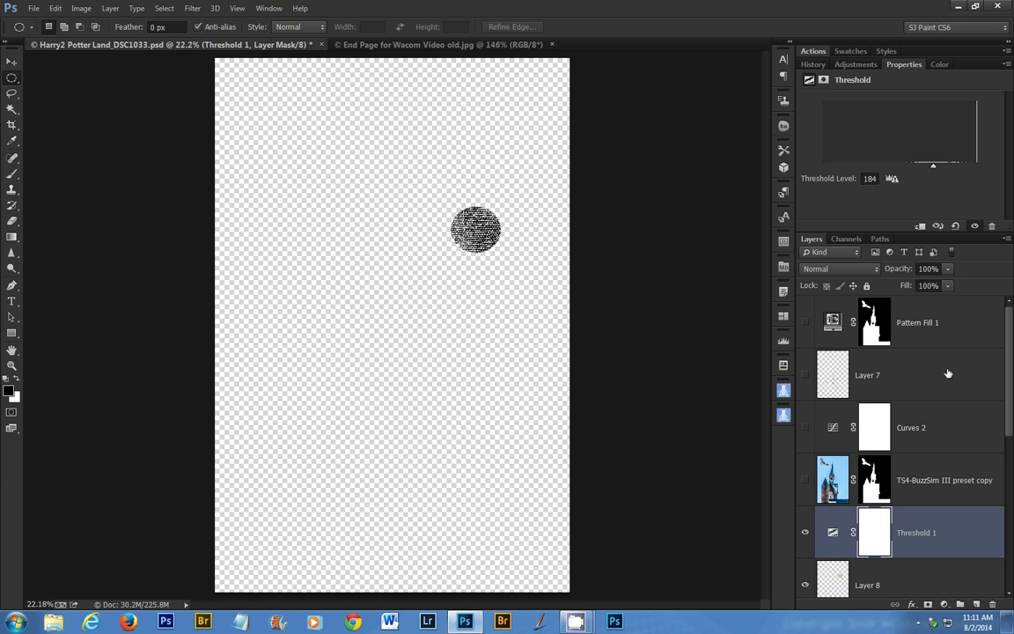
- Define the black-and-white textured circle on Layer 8 as a brush preset named "New"
scroll(920, 564, down, 2)
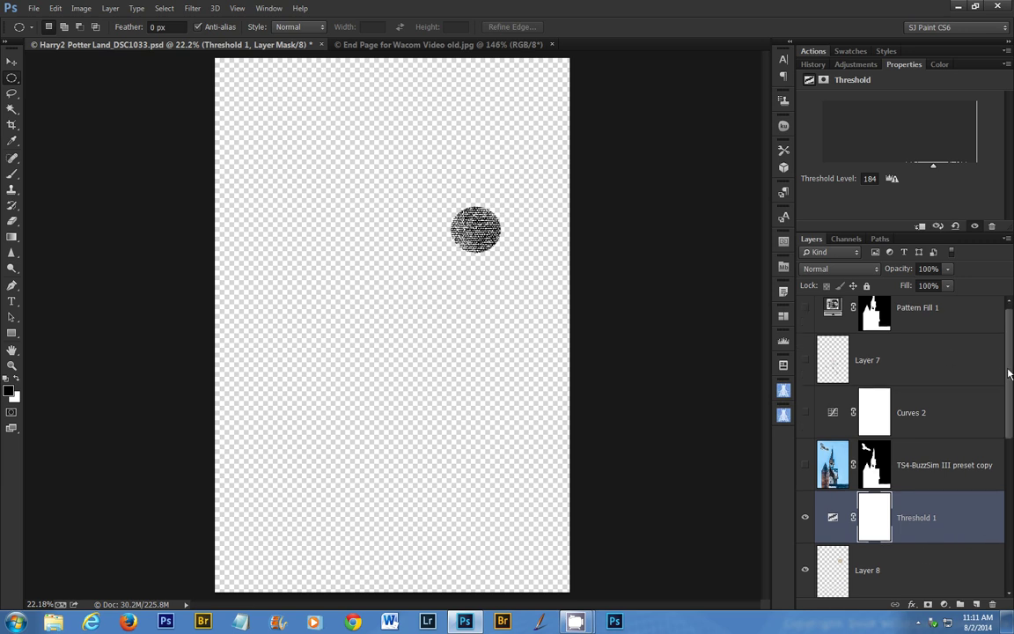
click(909, 537)
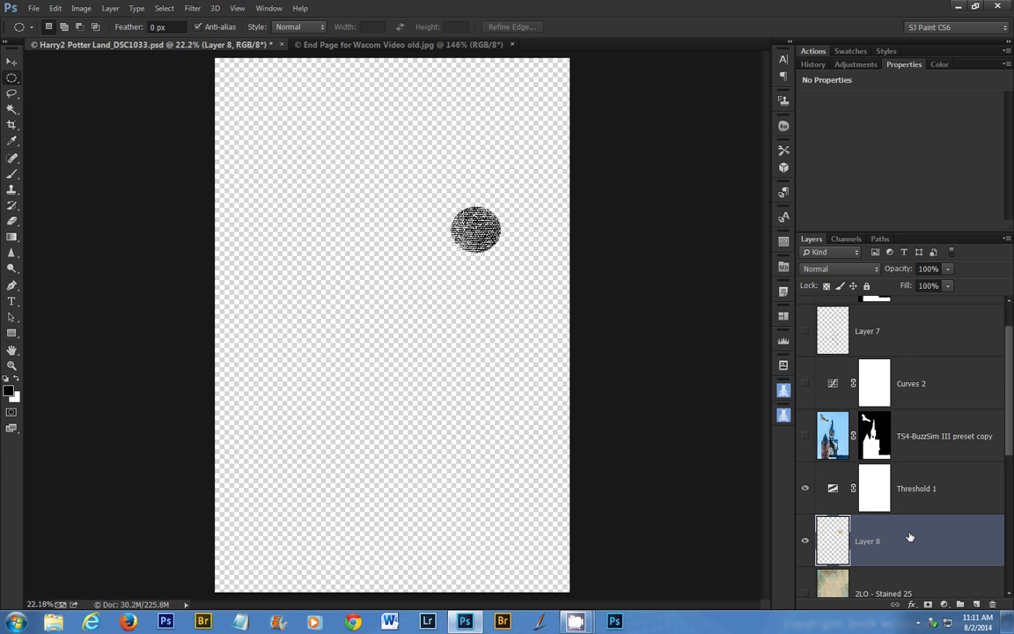
click(55, 9)
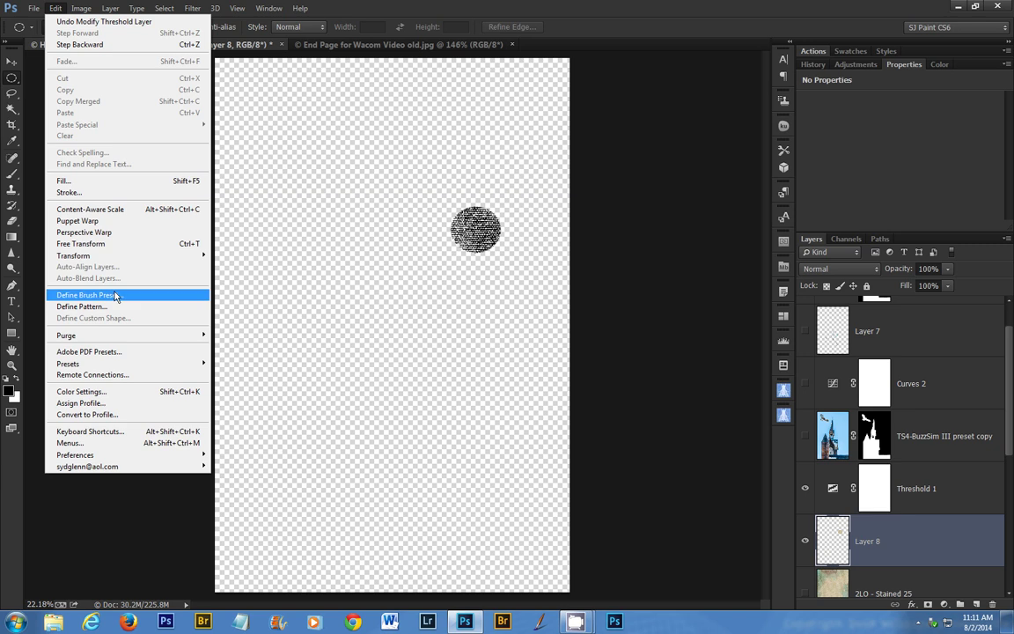
click(115, 296)
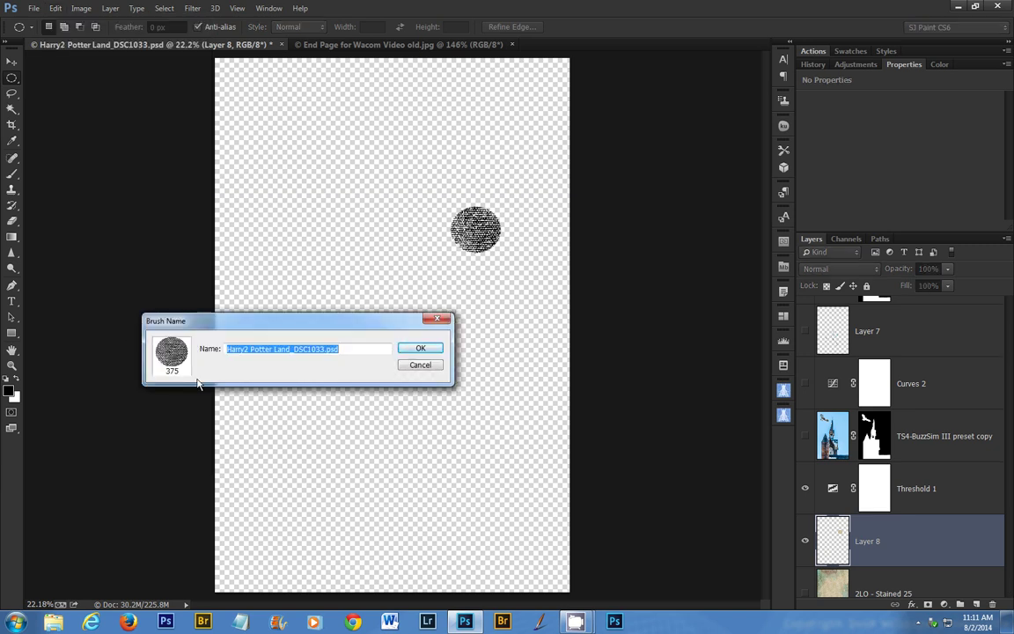
text(New)
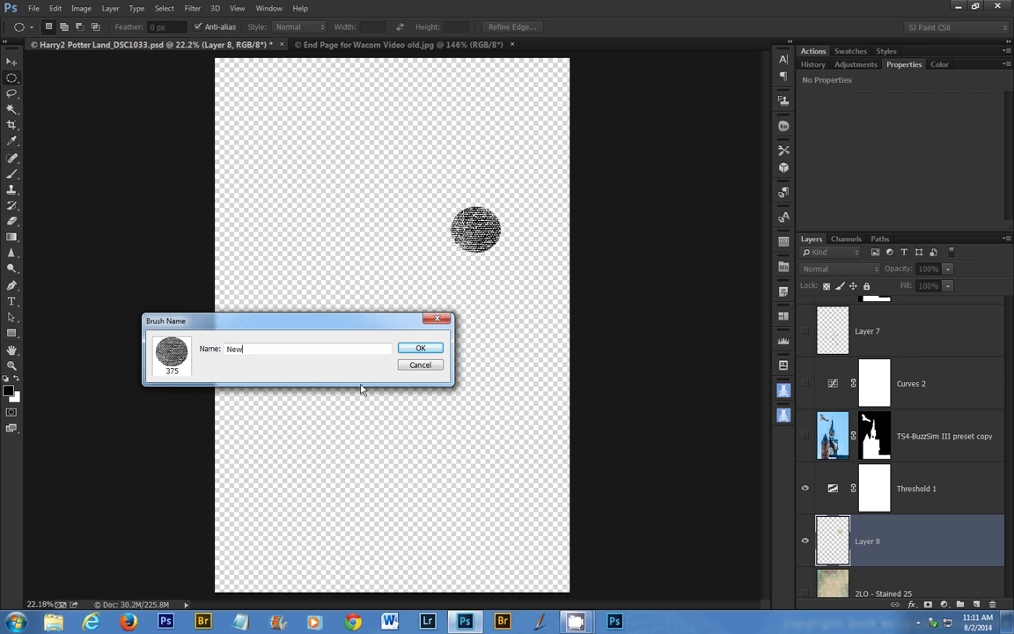
click(420, 350)
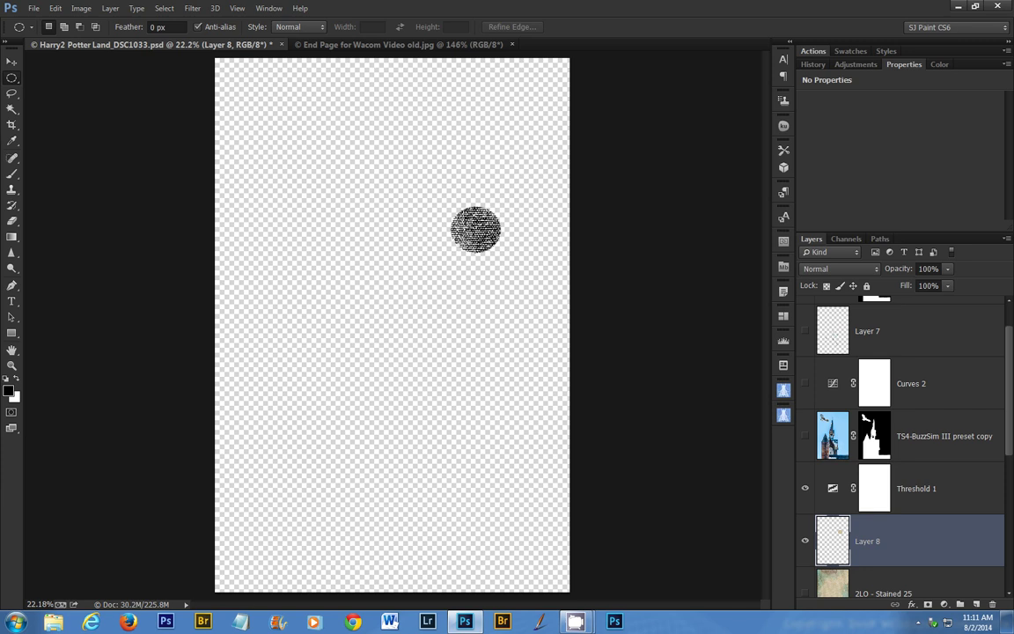
- Display the brush presets and select the New preset for the Brush tool
drag(0, 66, 79, 61)
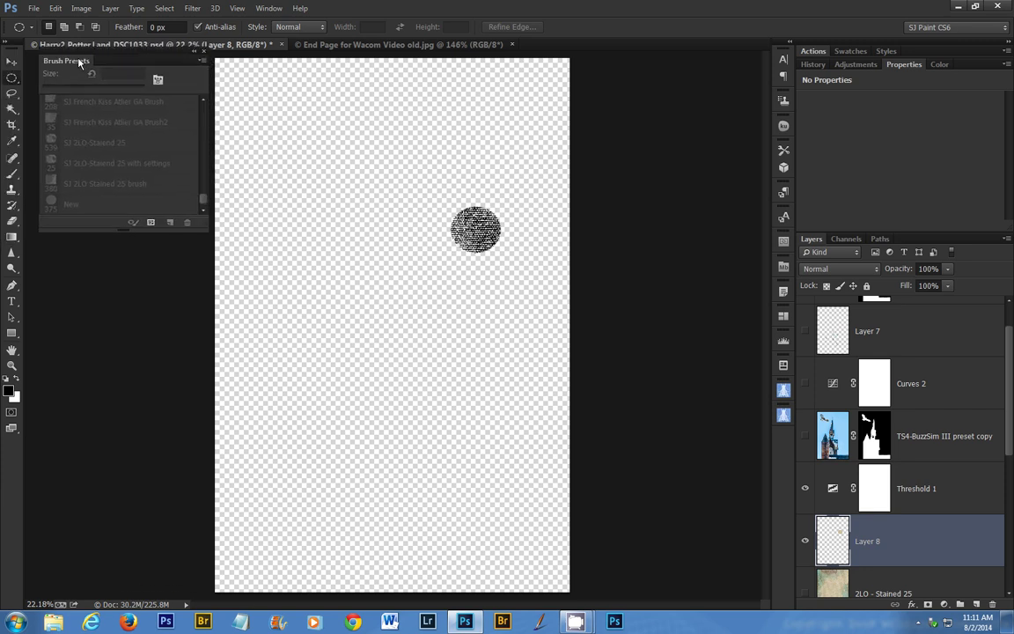
key(b)
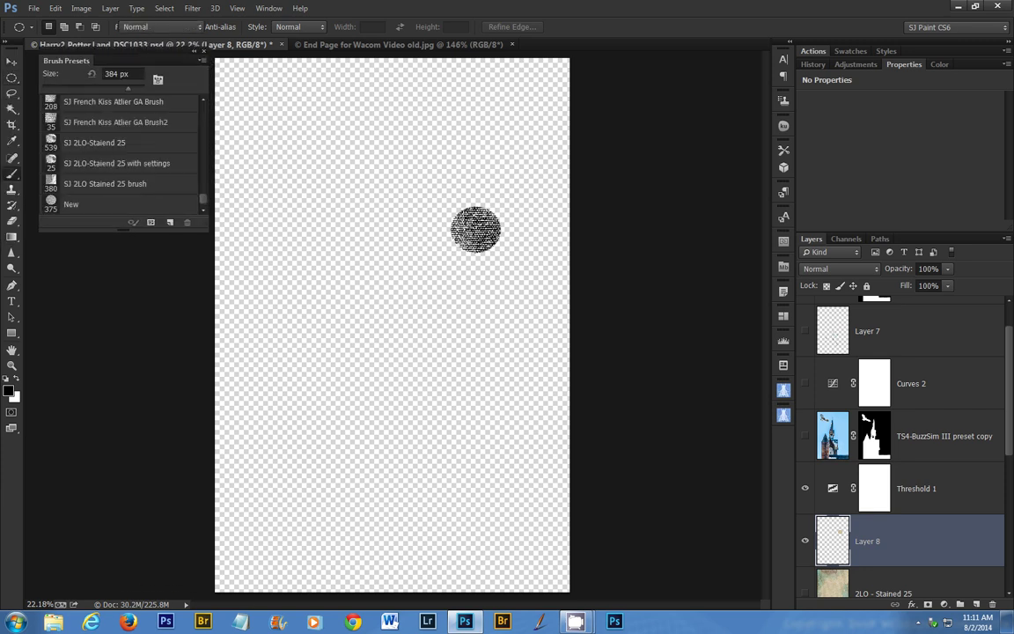
click(116, 205)
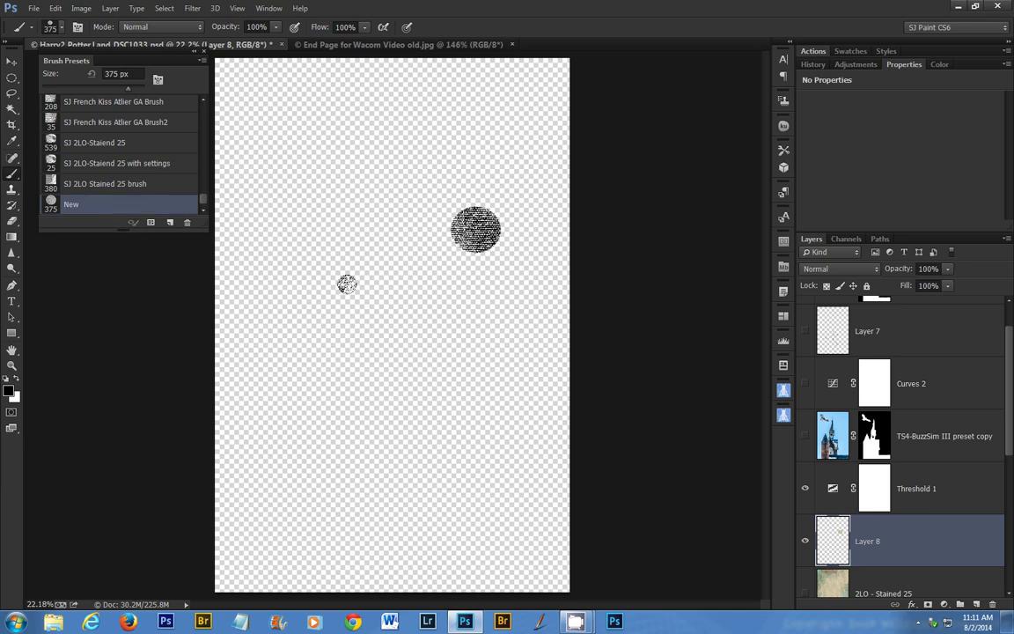
- Hide Threshold 1 and Layer 8, then stamp the New brush in black on a new layer above them
click(805, 490)
click(805, 540)
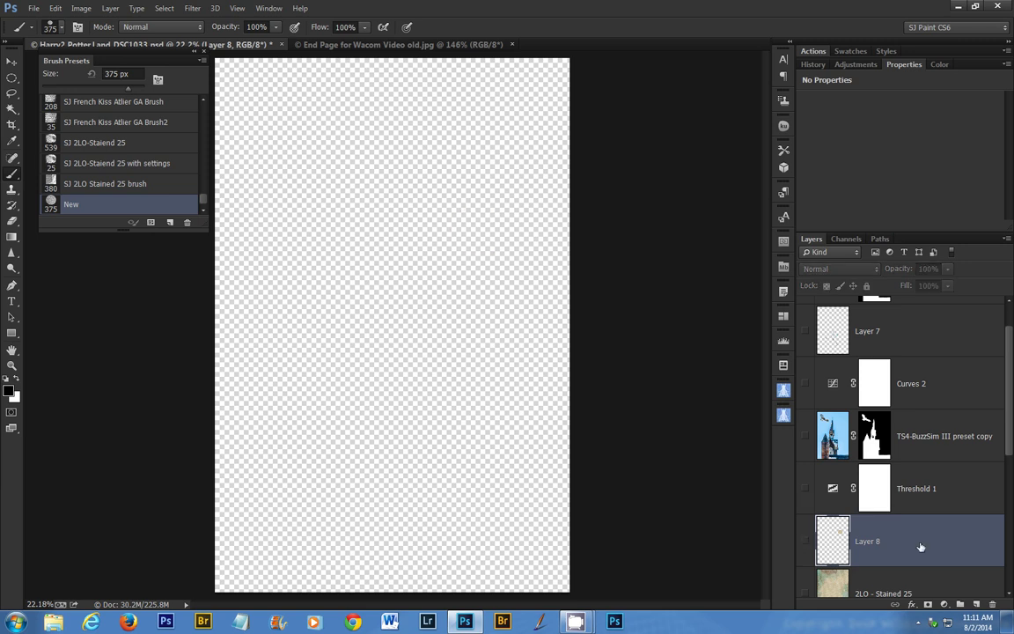
click(944, 485)
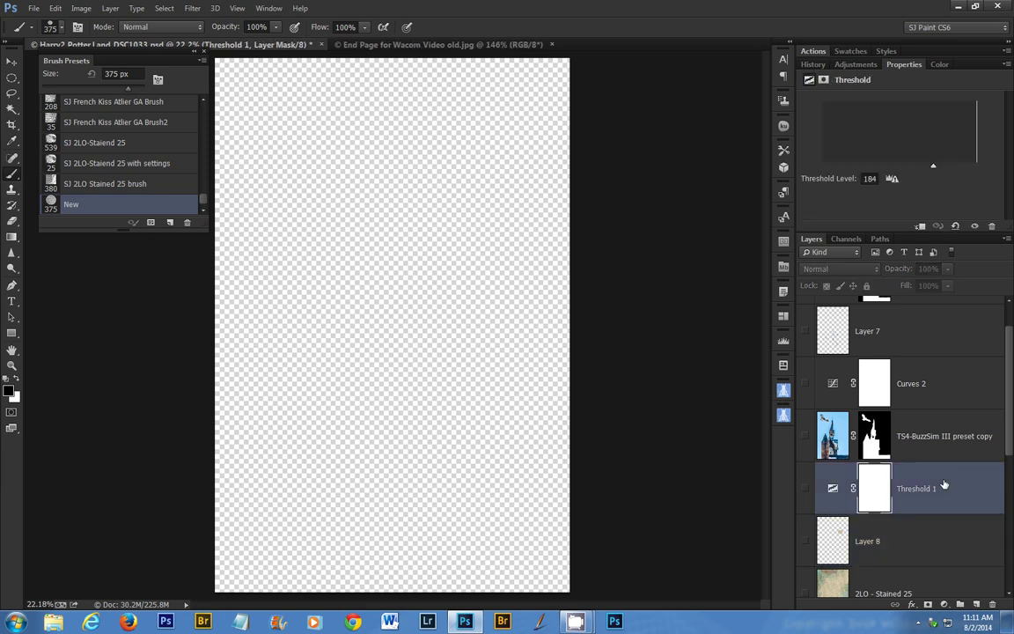
click(978, 606)
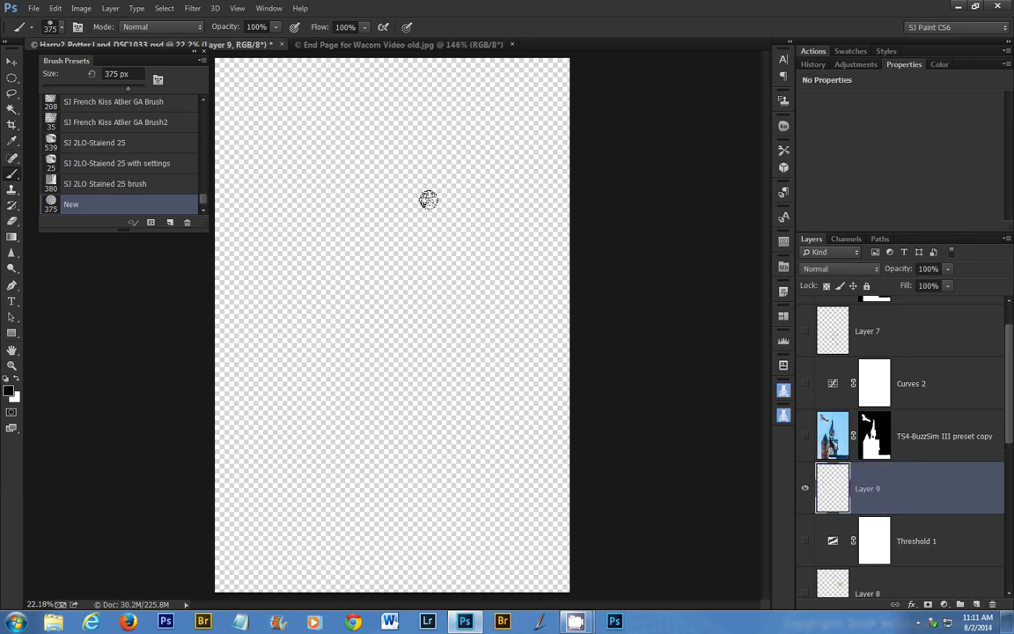
click(445, 213)
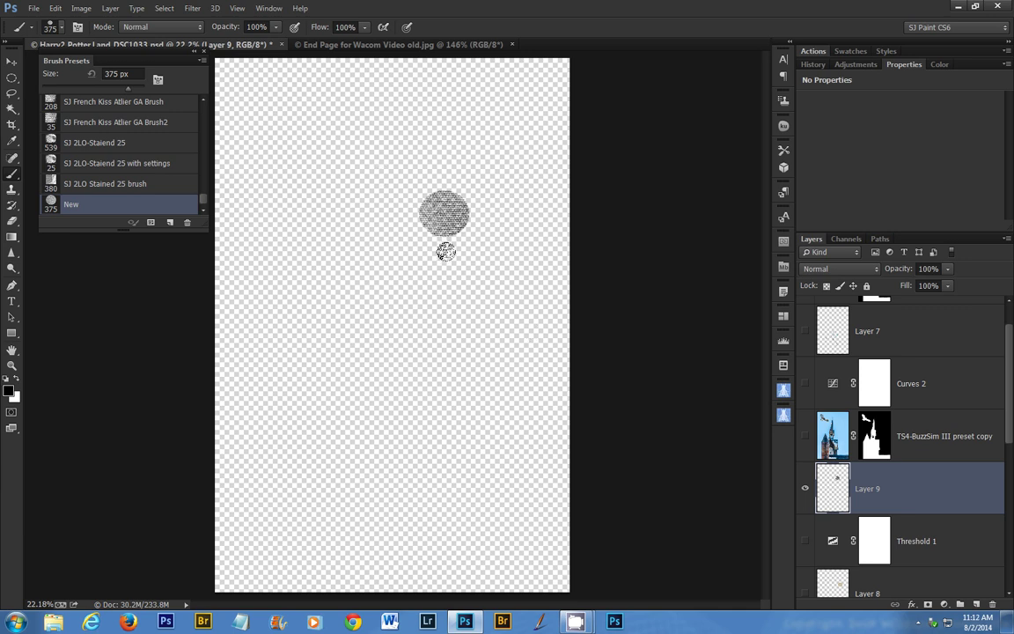
- Select a rectangle inside the stamped circle on Layer 9 and define it as a pattern named "New"
scroll(382, 256, up, 4)
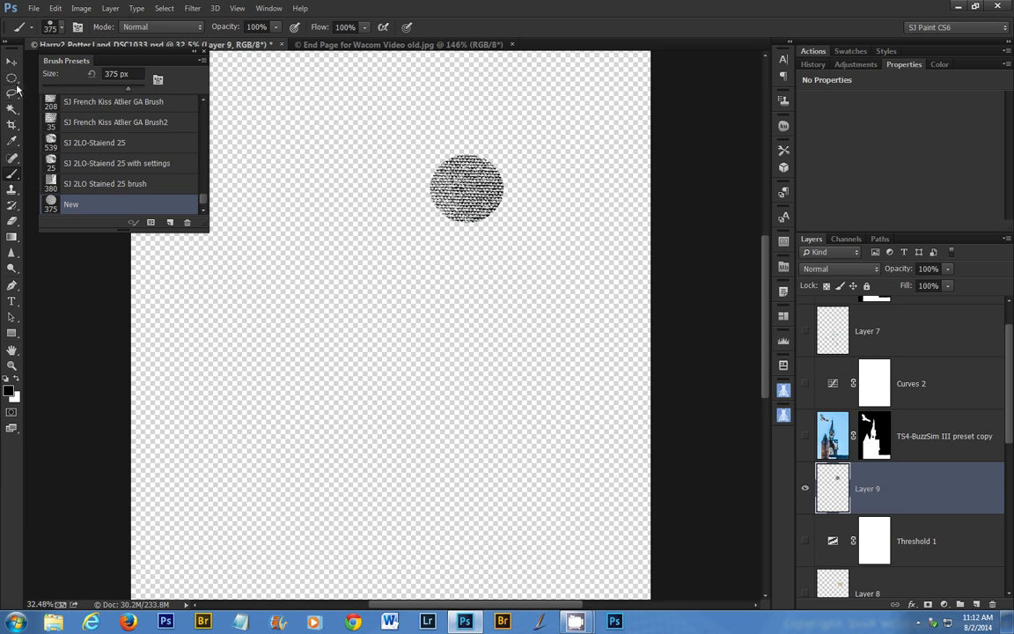
click(12, 79)
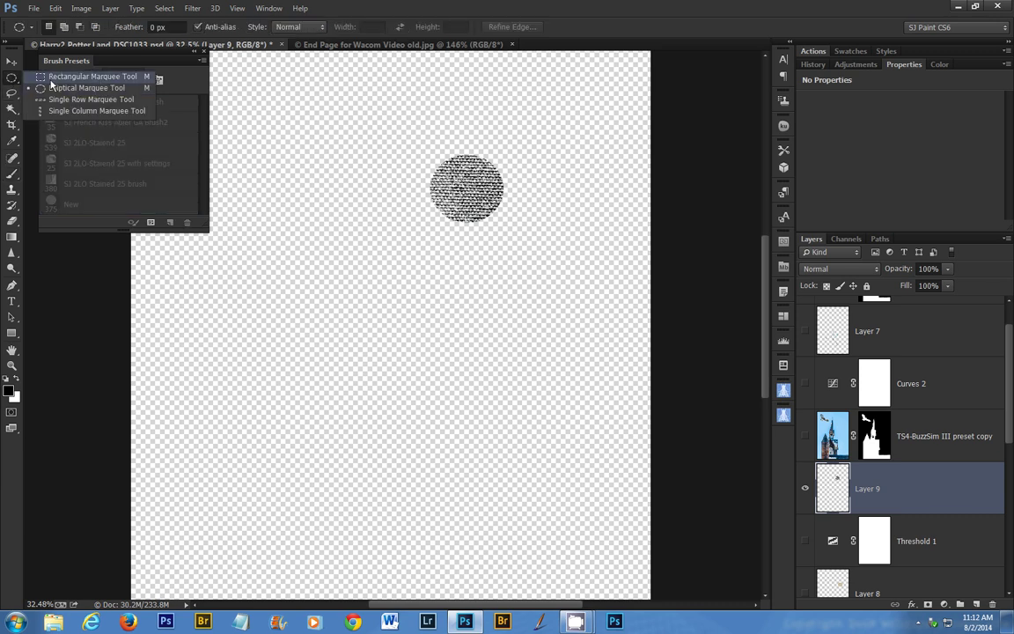
click(53, 78)
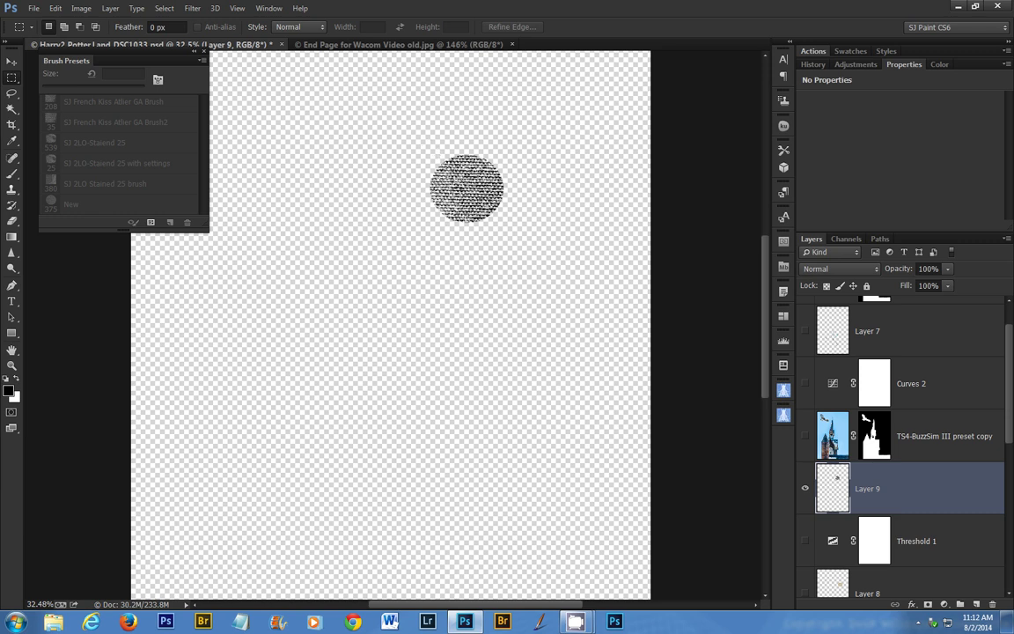
drag(417, 159, 498, 185)
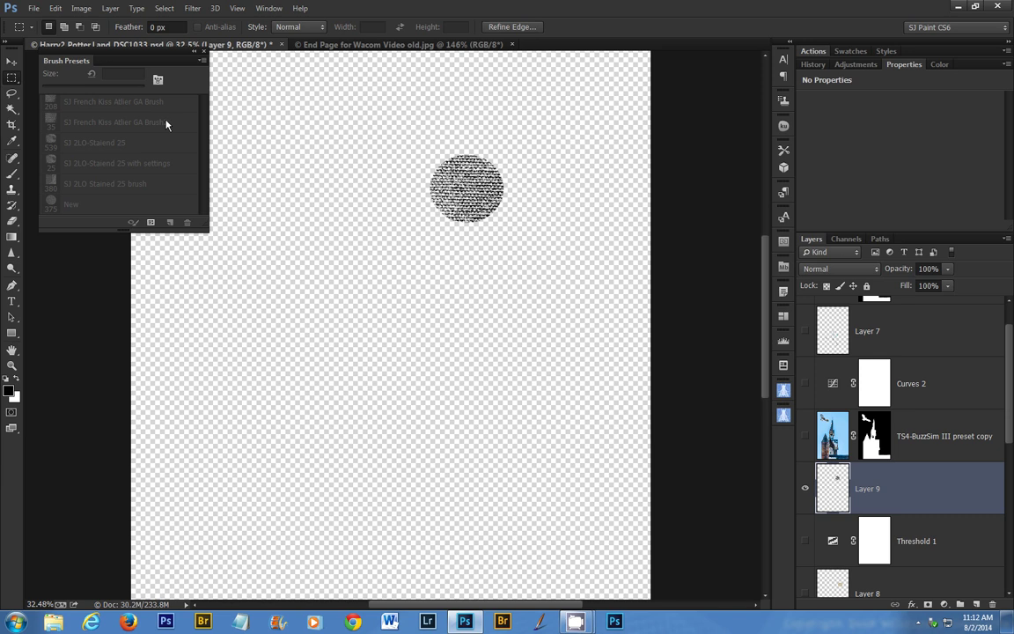
click(54, 9)
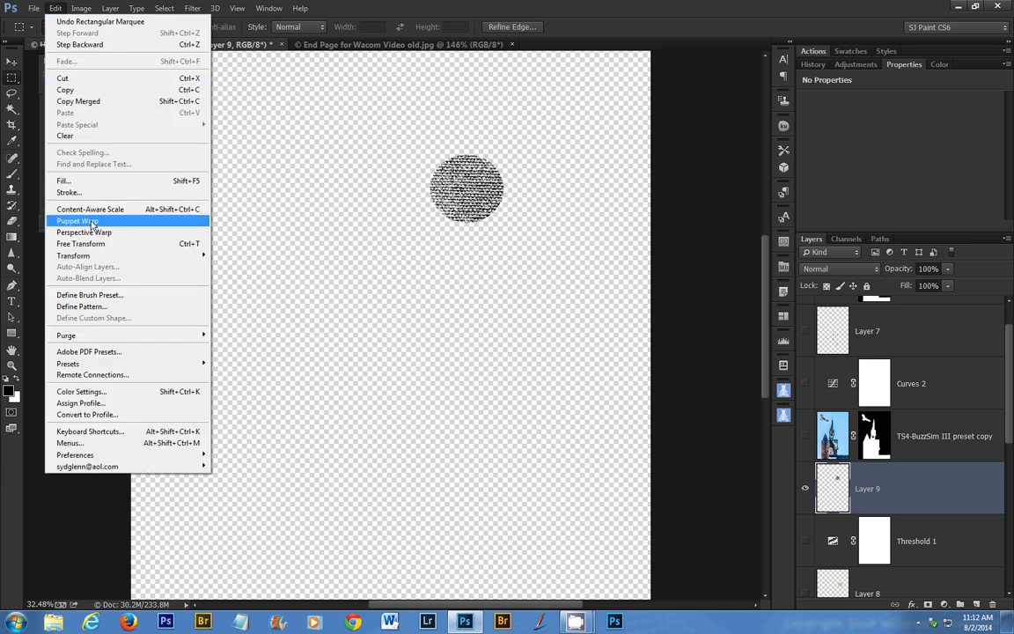
click(114, 307)
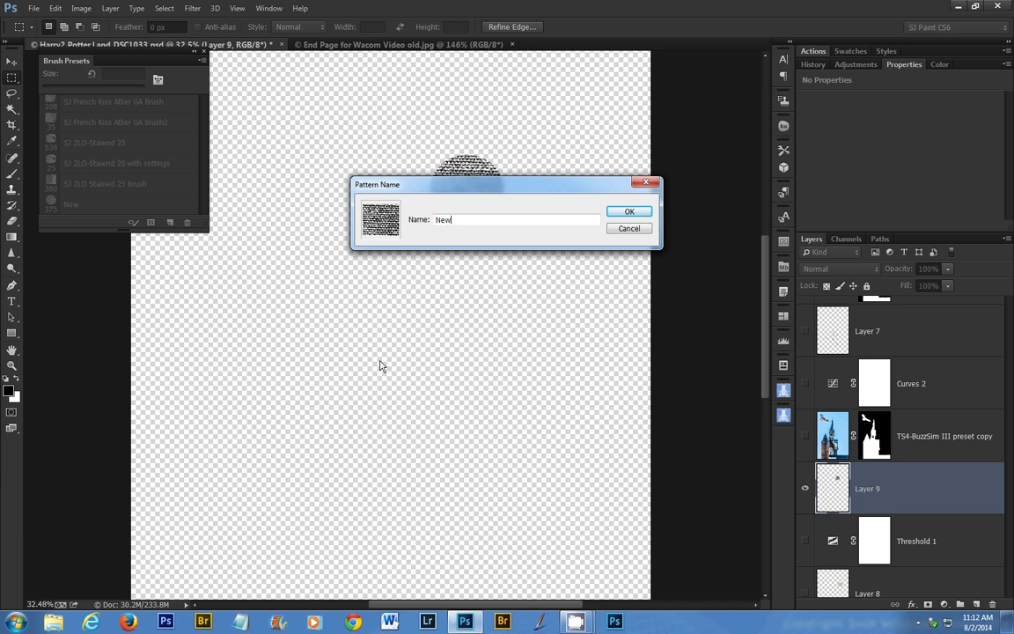
click(623, 218)
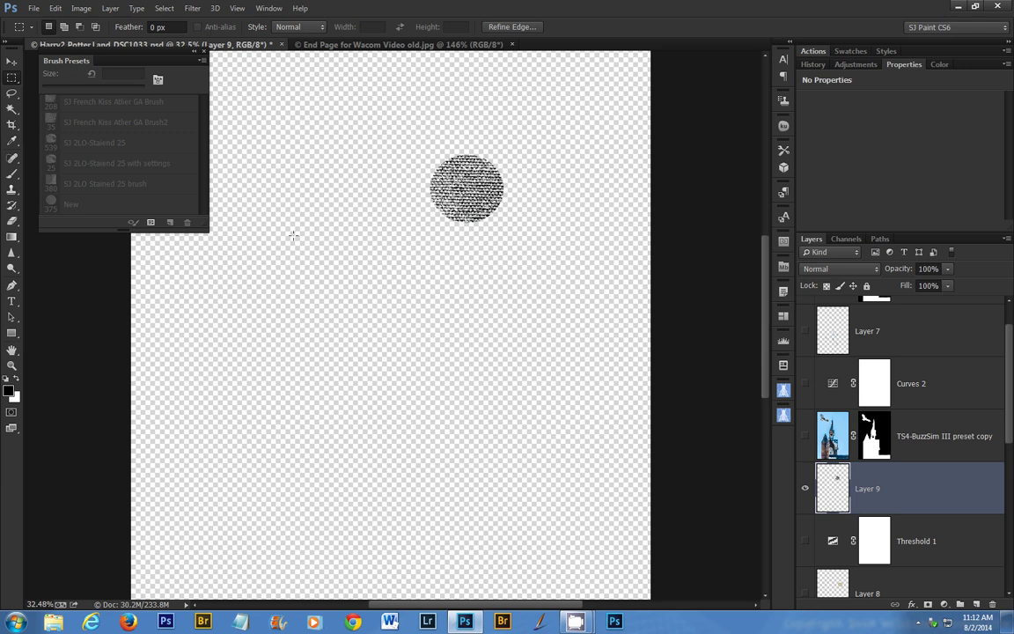
- Group Layer 9, Threshold 1 and Layer 8, and name the group "brush and pattern"
click(806, 491)
shift+click(919, 578)
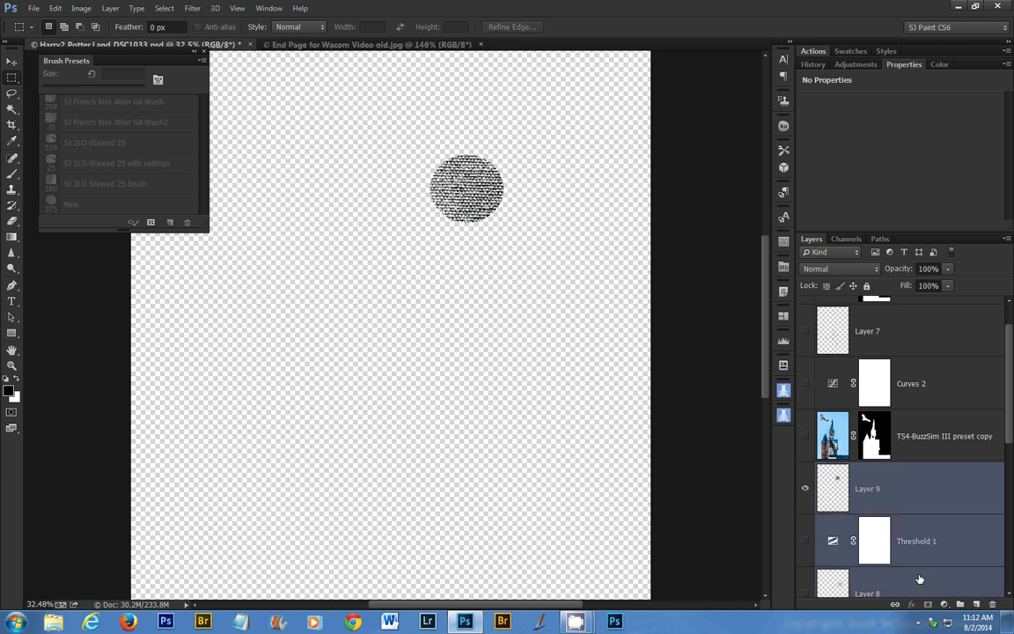
key(ctrl+g)
double_click(919, 476)
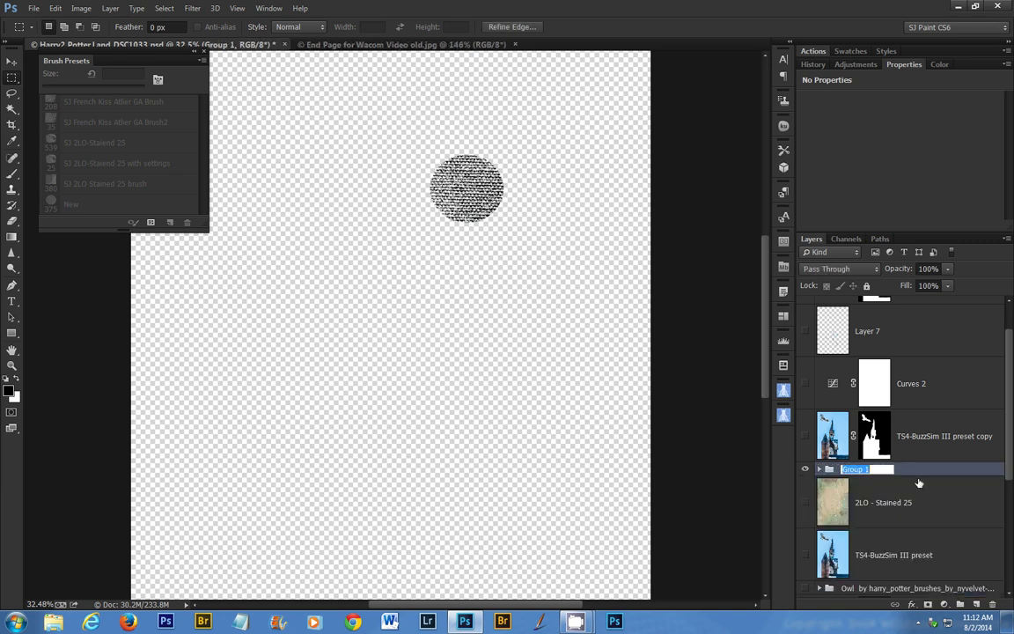
text(brush and pattern)
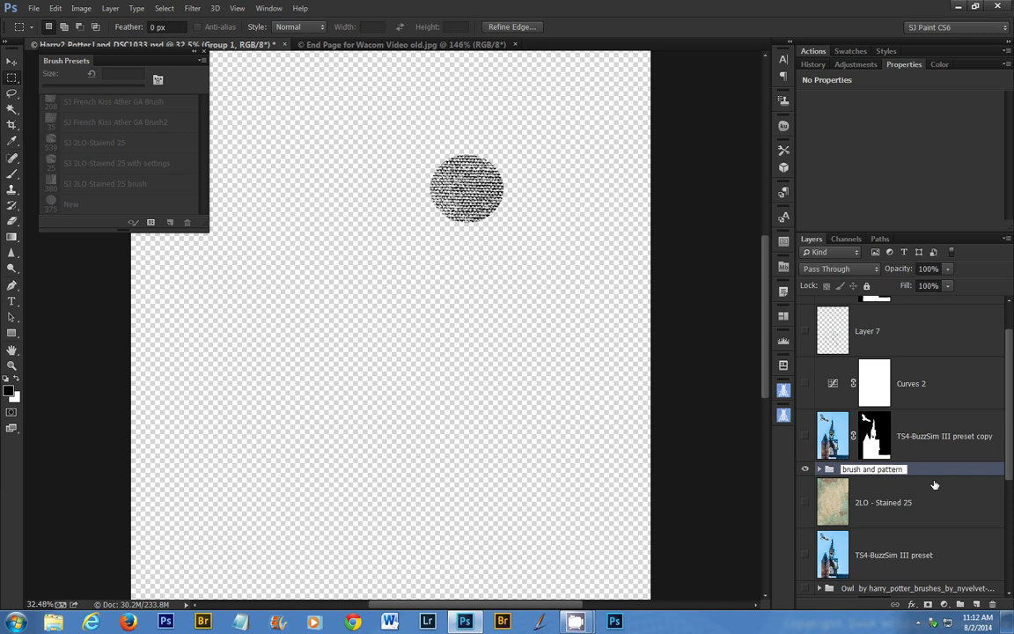
- Hide the brush and pattern group and show the 2LO - Stained 25 and TS4-BuzzSim III preset copy layers
click(805, 469)
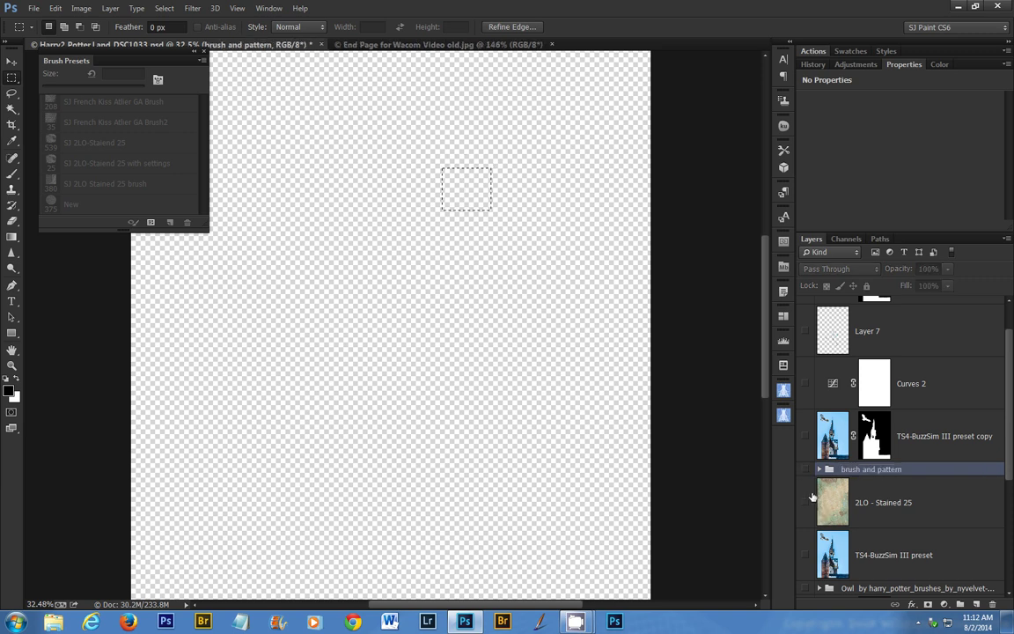
click(805, 502)
click(805, 436)
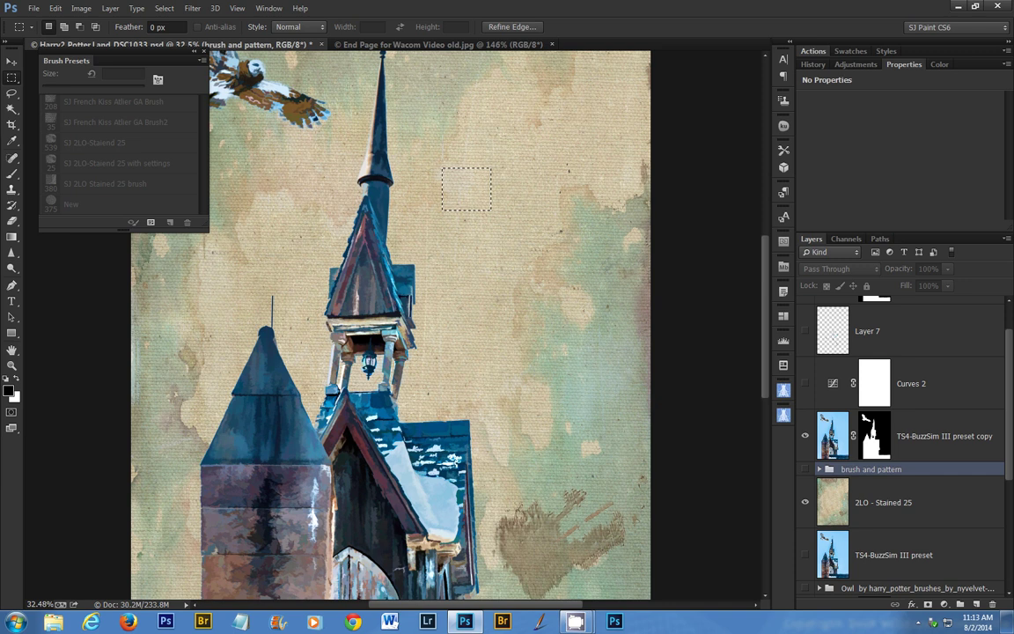
- Open the brush settings for the New brush and set its tip to 31 px with 70% spacing
key(F5)
mouse_move(63, 272)
mouse_down()
mouse_move(75, 249)
mouse_move(62, 247)
mouse_up()
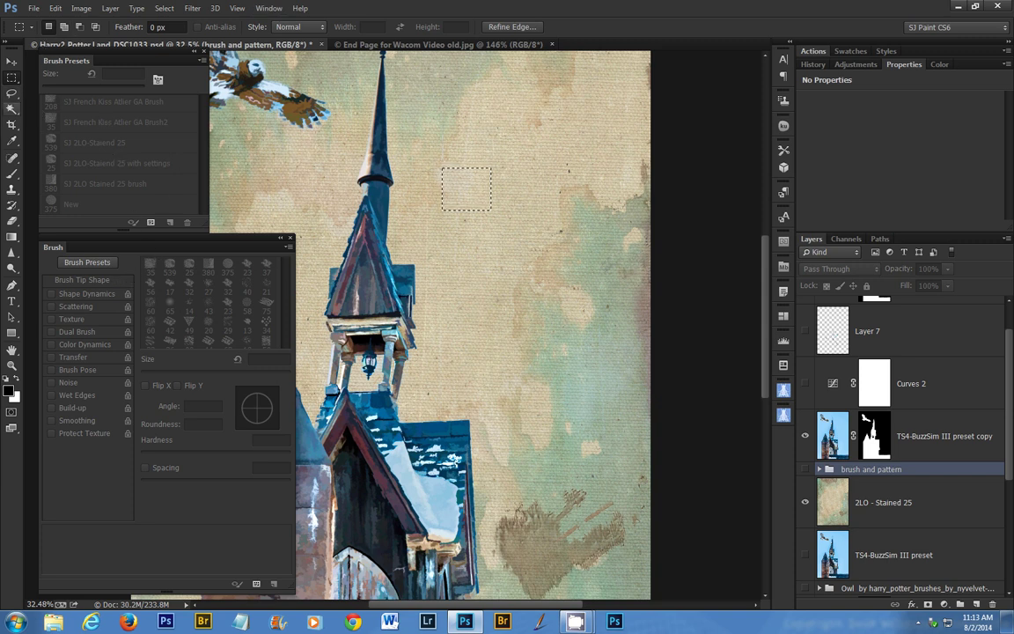
click(12, 173)
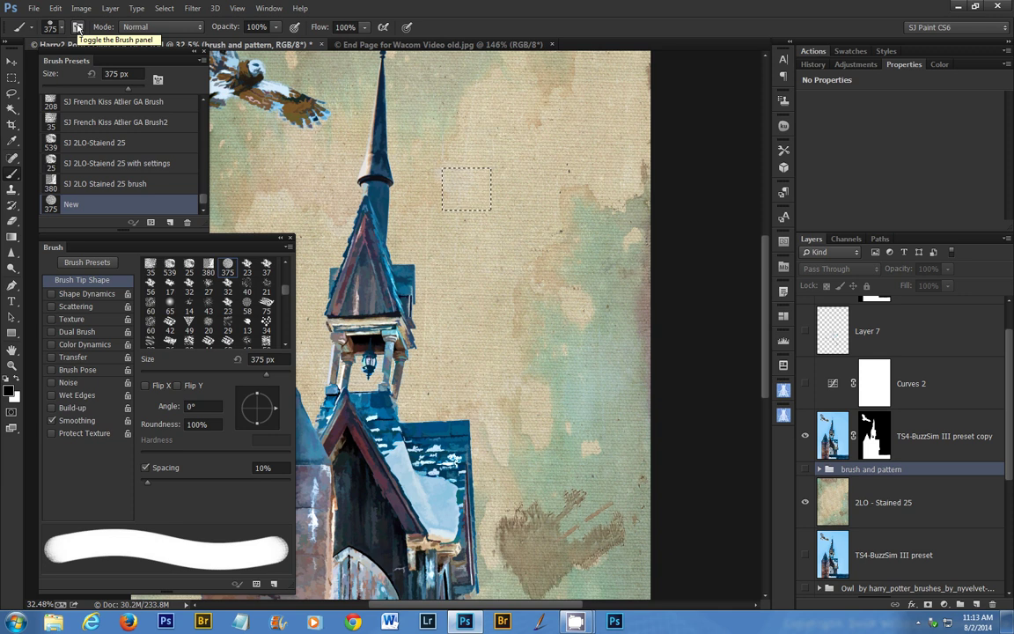
click(77, 28)
click(77, 28)
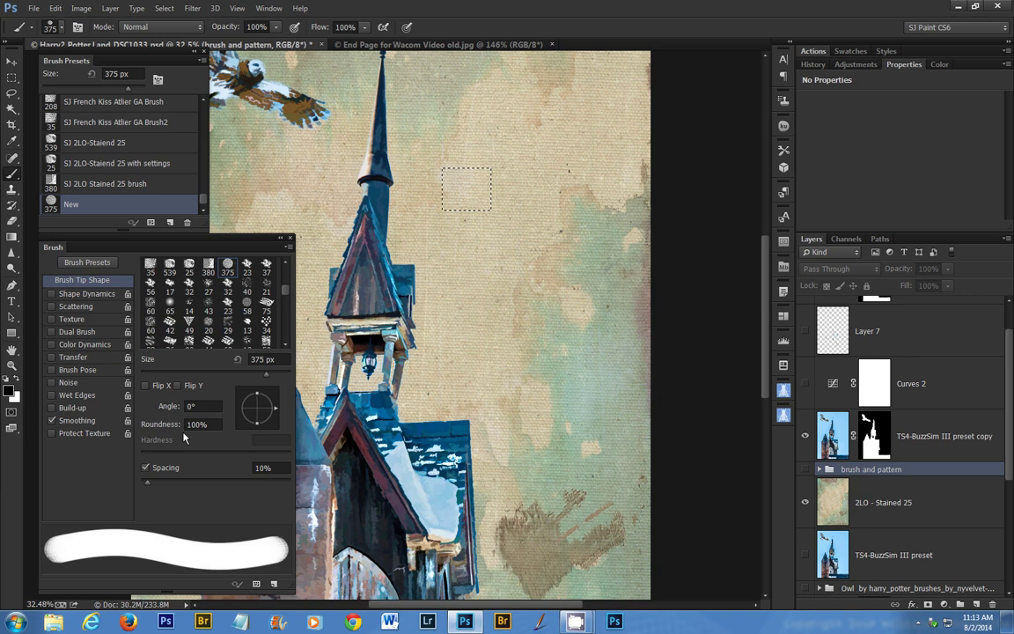
drag(266, 377, 164, 375)
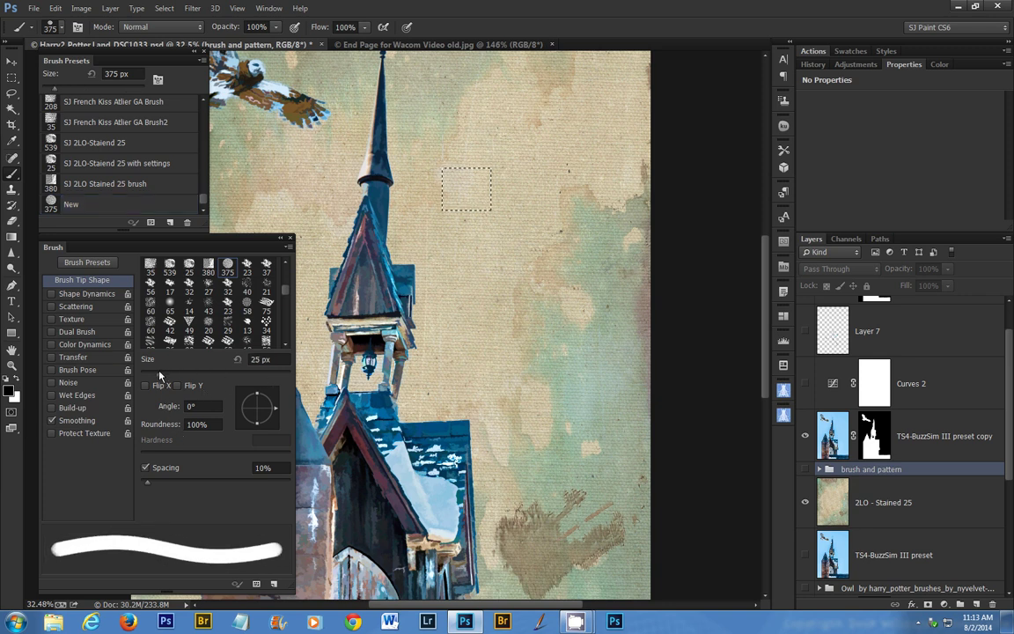
drag(163, 371, 162, 373)
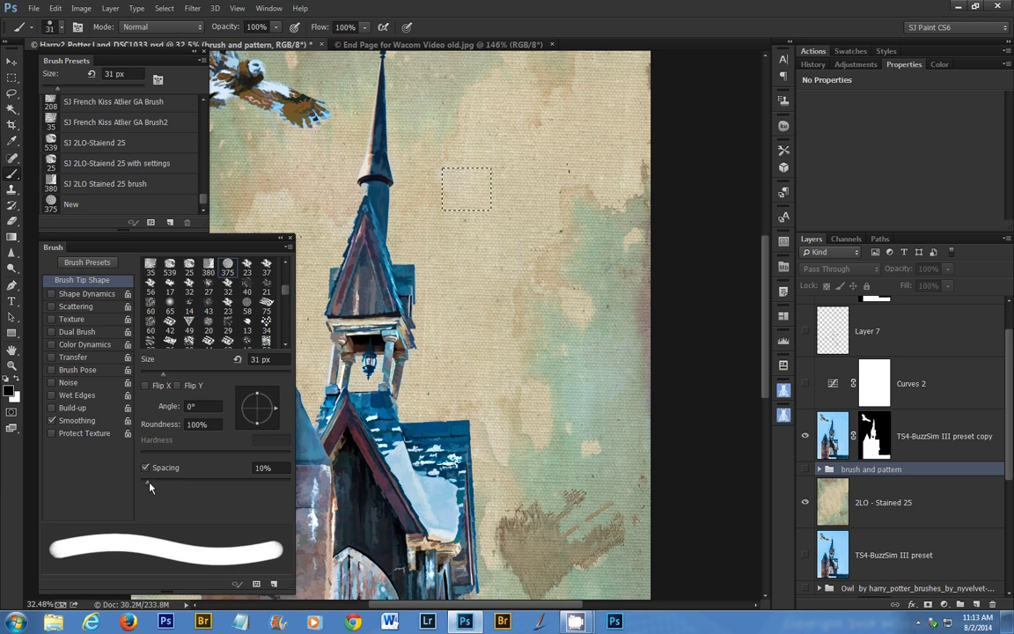
mouse_move(149, 486)
mouse_down()
mouse_move(208, 494)
mouse_move(193, 494)
mouse_up()
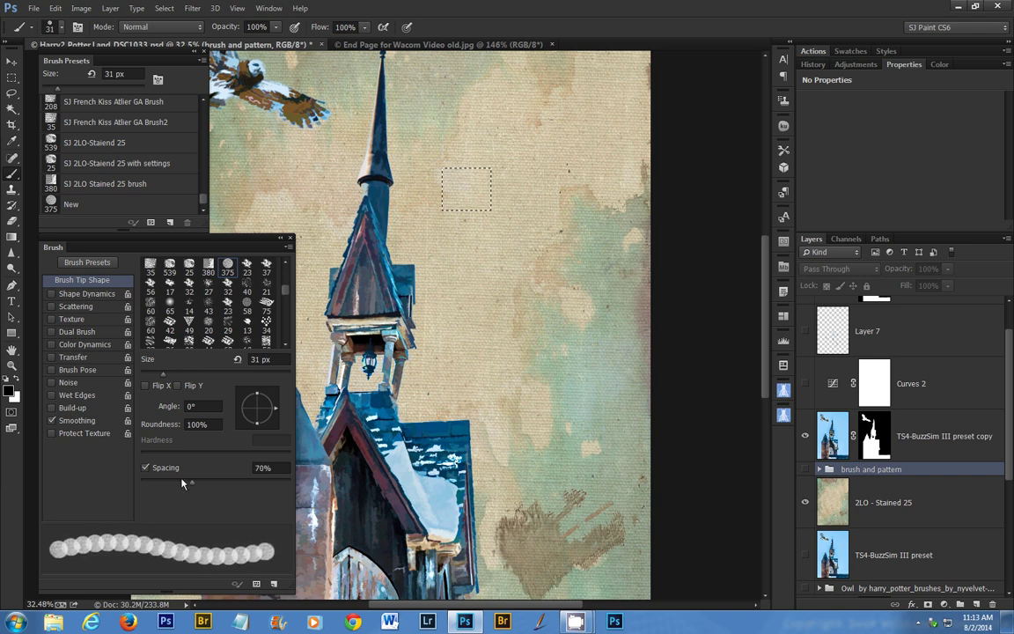
- Enable Shape Dynamics with 6% angle jitter, and enable Texture using the black-and-white woven pattern
click(103, 296)
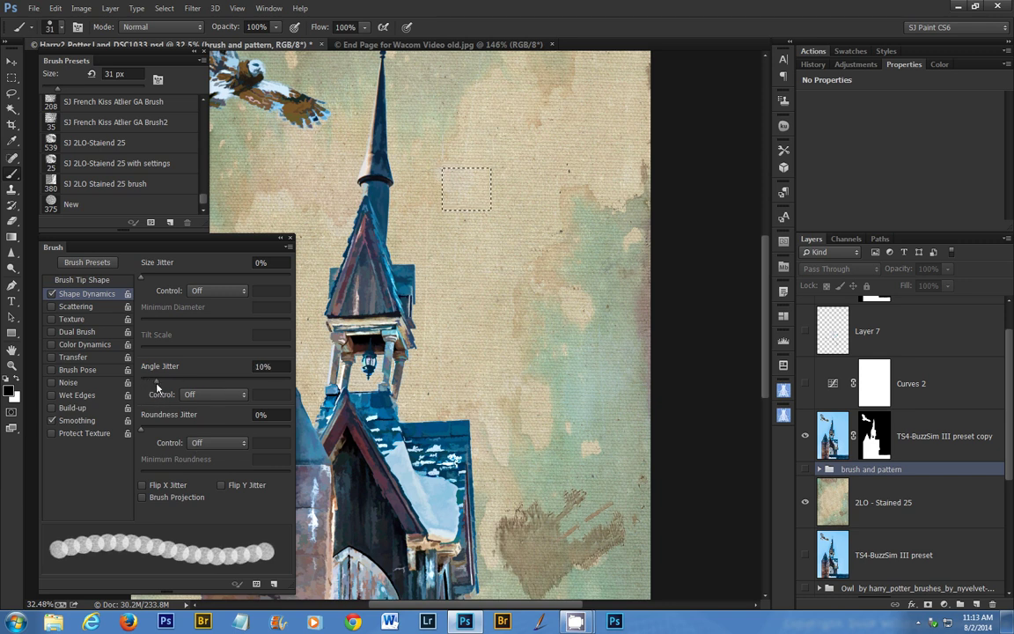
drag(153, 385, 147, 388)
click(64, 319)
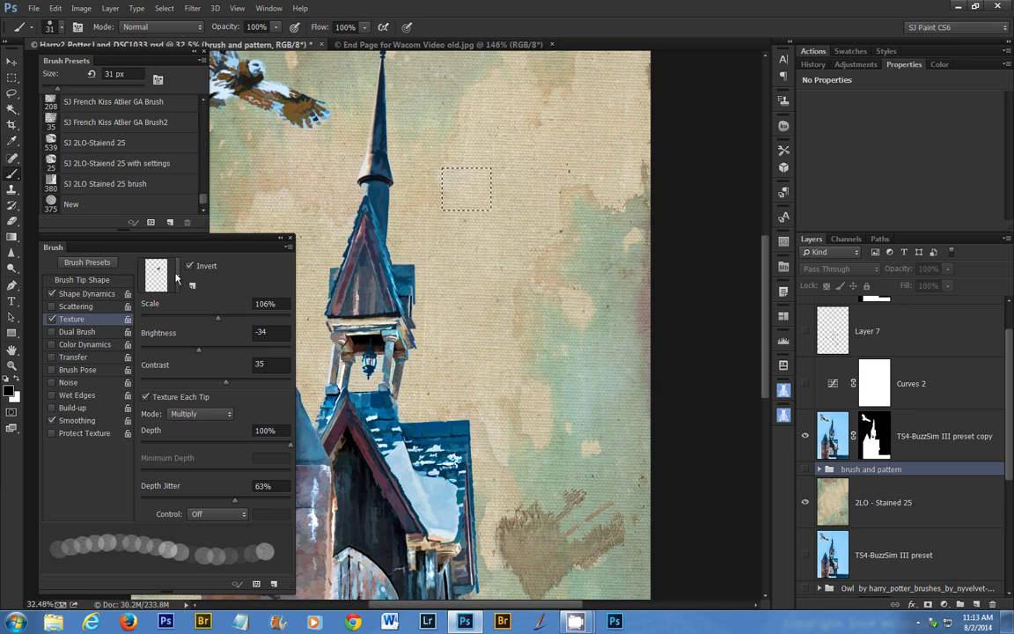
click(177, 277)
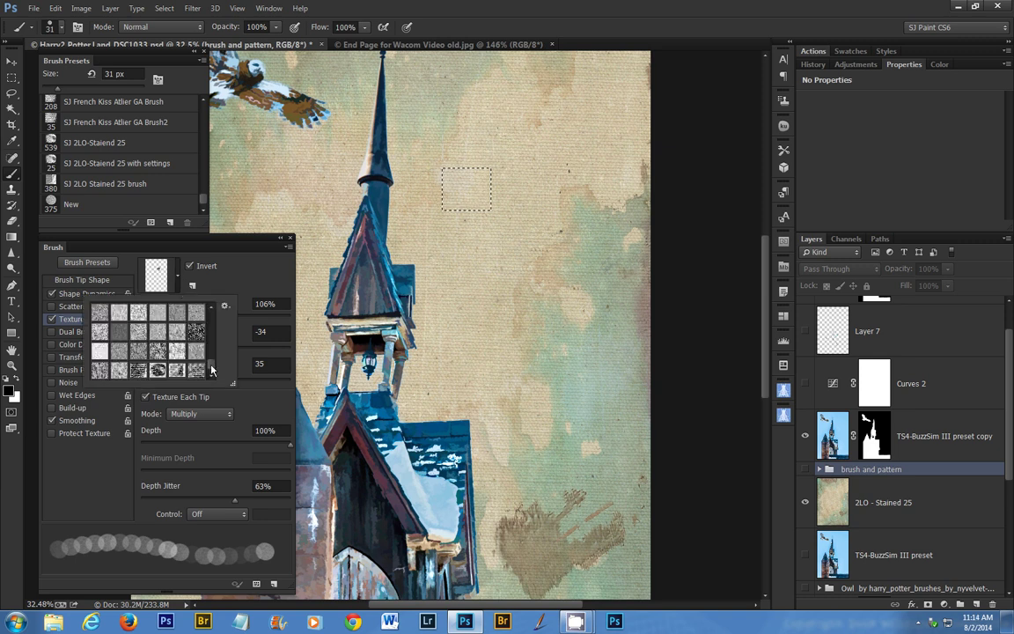
click(176, 333)
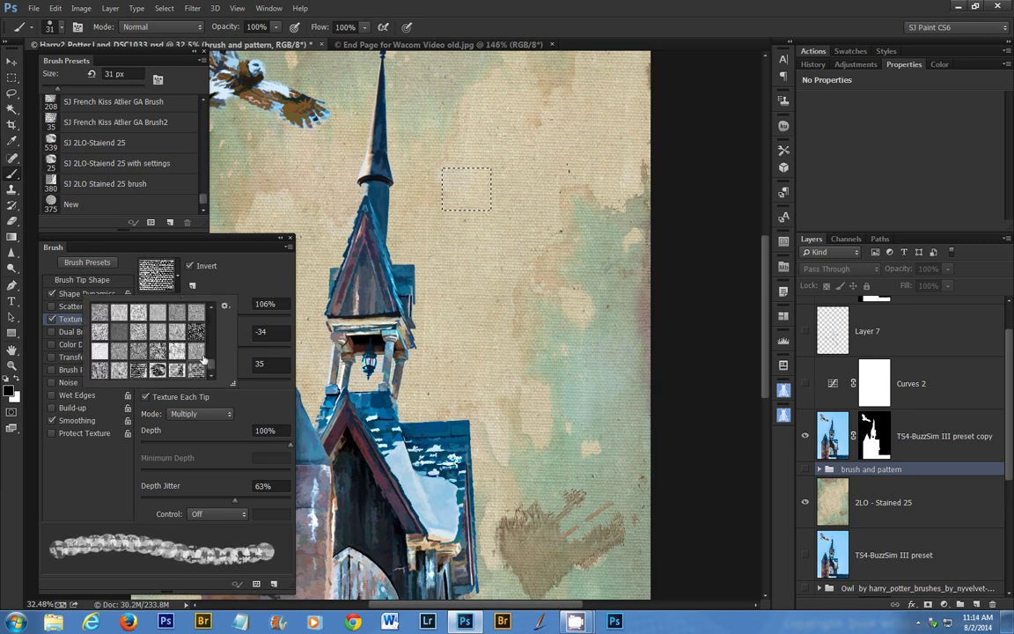
click(231, 289)
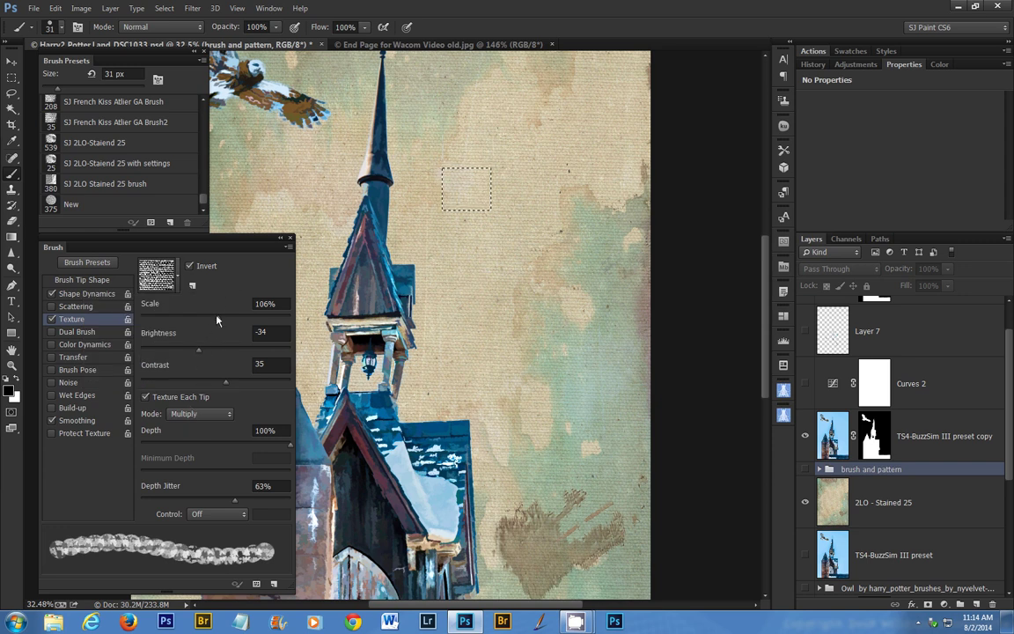
- Set the brush texture to 100% scale, -79 brightness, 33 contrast, Multiply mode and 45% depth jitter
drag(219, 318, 214, 325)
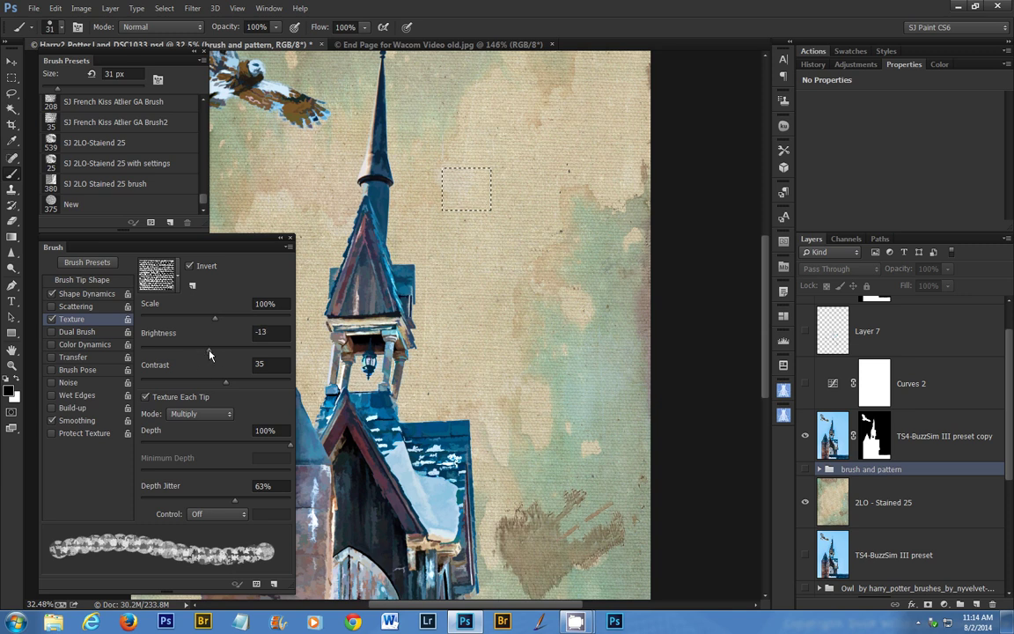
mouse_move(210, 354)
mouse_down()
mouse_move(231, 355)
mouse_move(177, 351)
mouse_up()
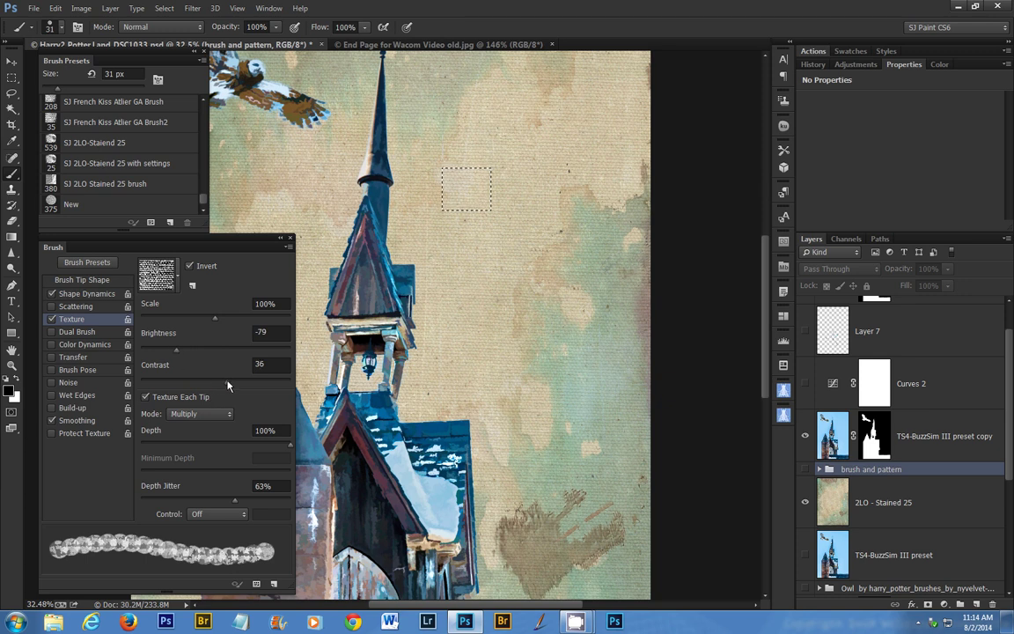
drag(200, 385, 223, 389)
click(191, 415)
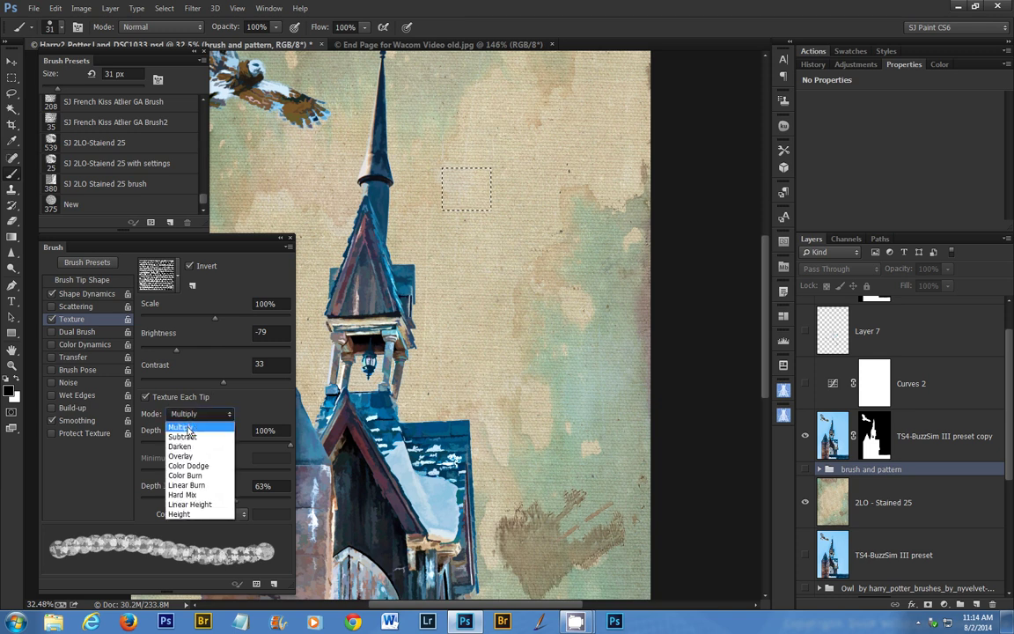
click(187, 429)
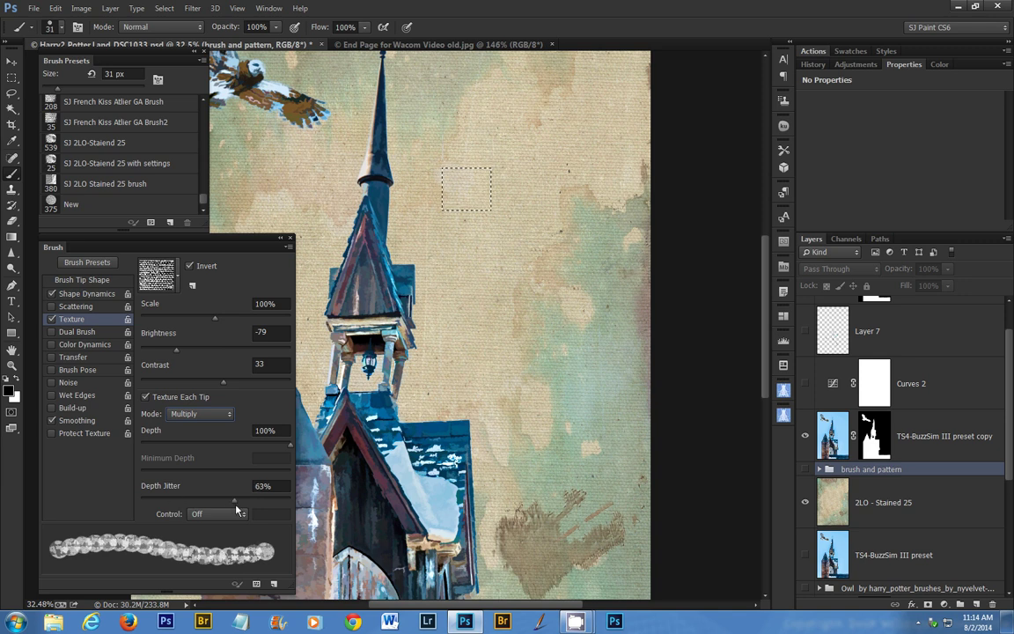
mouse_move(231, 509)
mouse_down()
mouse_move(248, 516)
mouse_move(213, 514)
mouse_up()
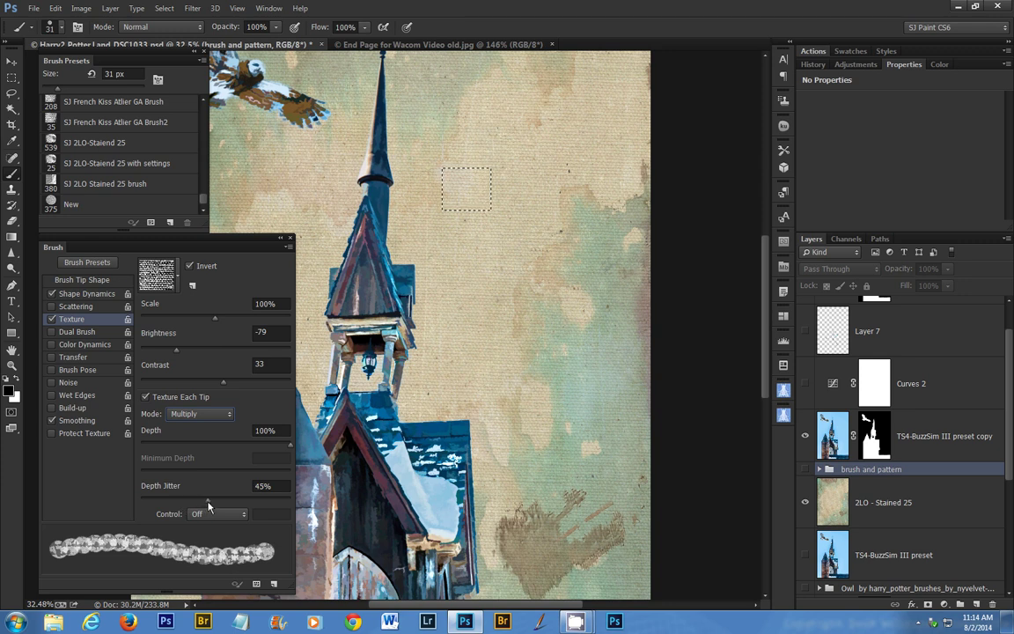
- Enable Dual Brush with the speckled 40 px tip, and set size 53 px, spacing 35% and count 4
click(88, 335)
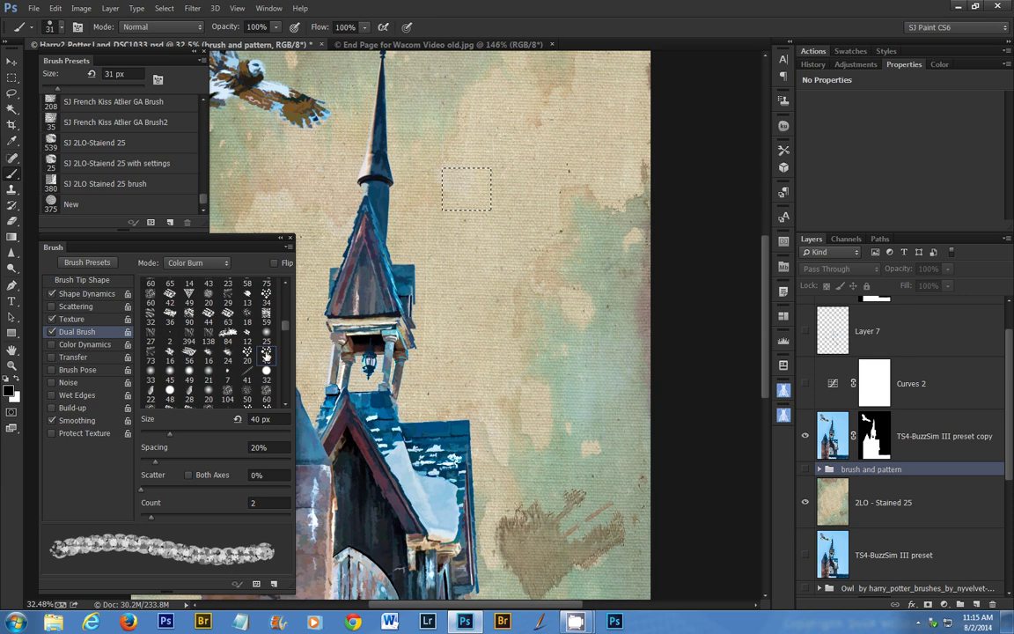
click(266, 356)
mouse_move(170, 438)
mouse_down()
mouse_move(190, 445)
mouse_move(155, 465)
mouse_move(166, 465)
mouse_up()
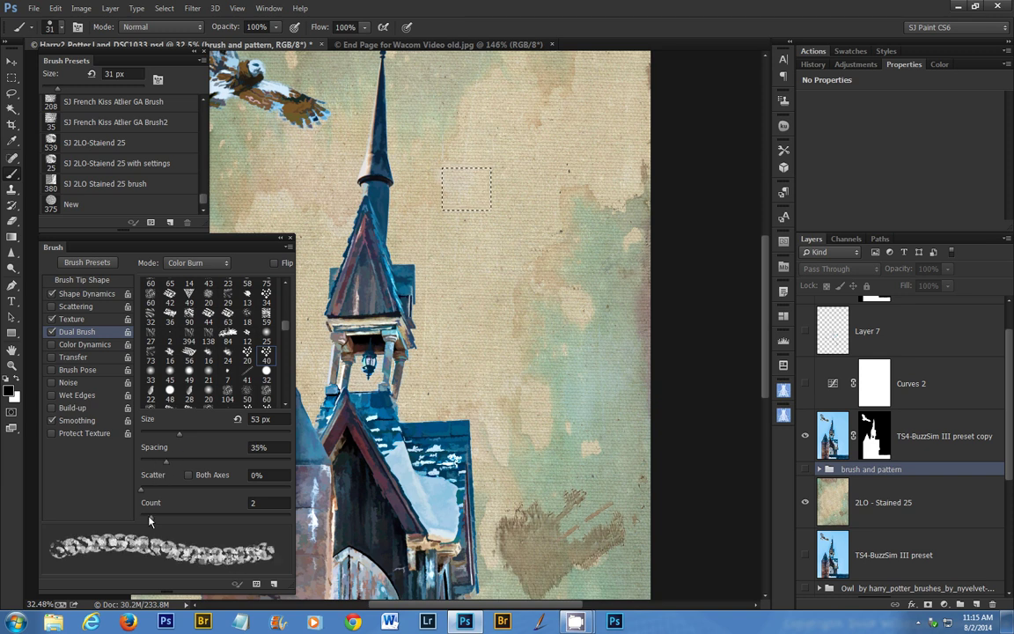
drag(150, 521, 171, 527)
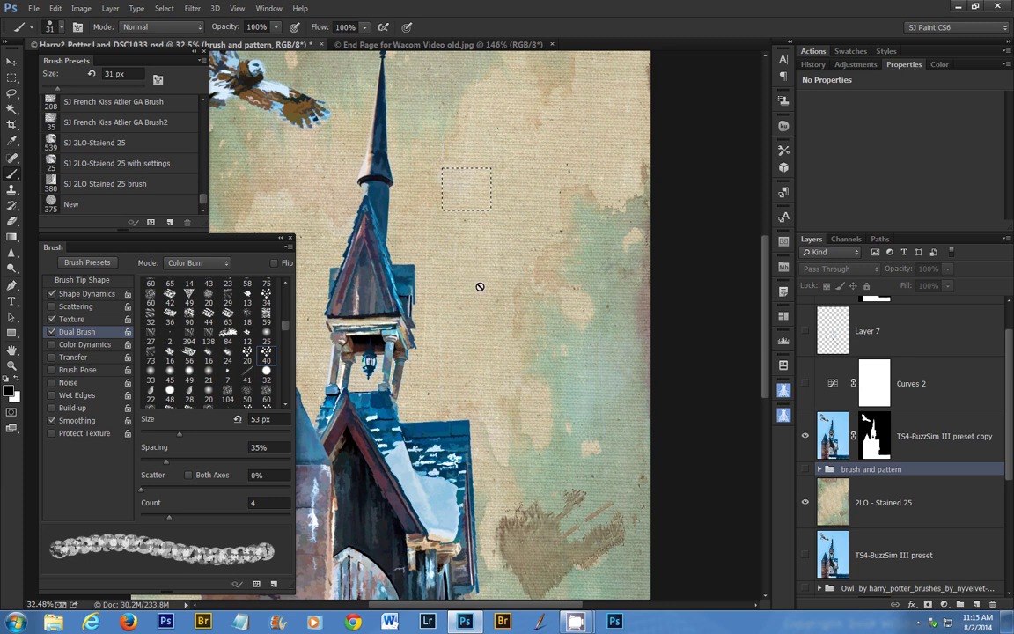
- Clear the rectangular selection and add a new layer above the TS4-BuzzSim III preset copy layer
click(949, 423)
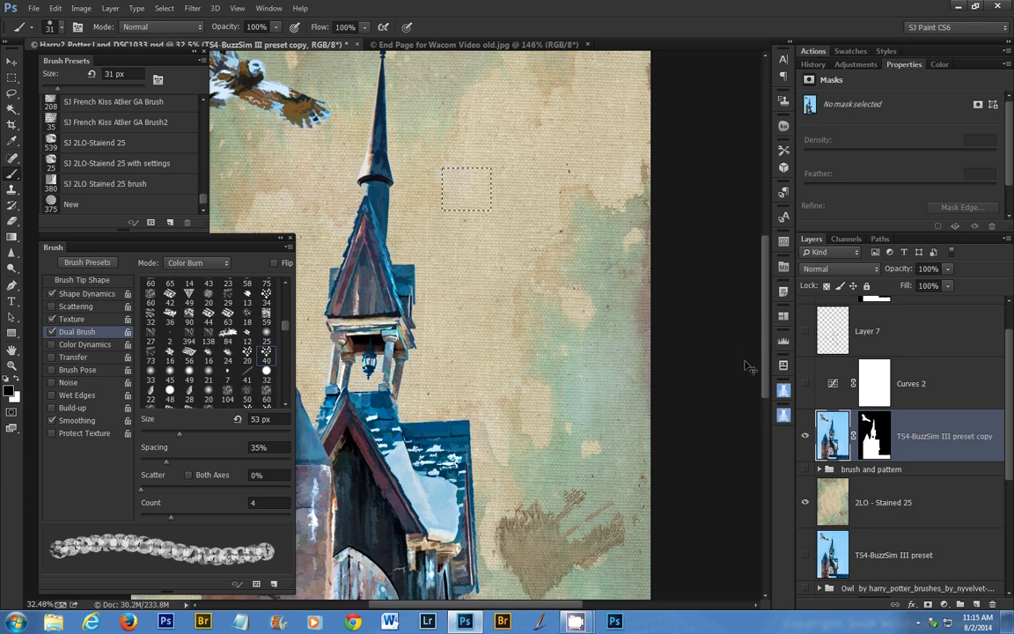
key(ctrl+d)
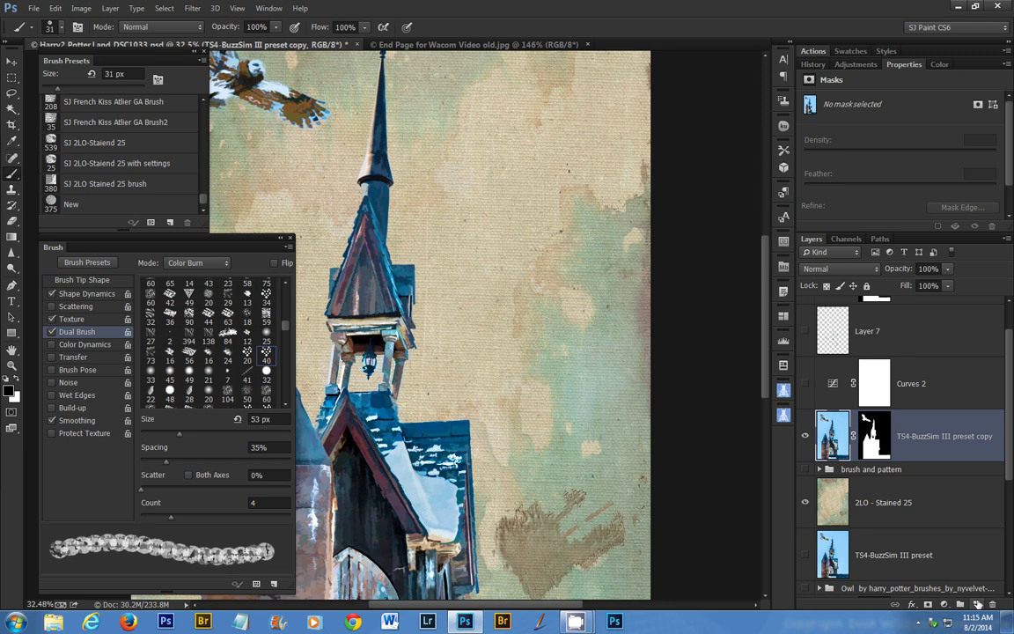
key(ctrl+shift+alt+n)
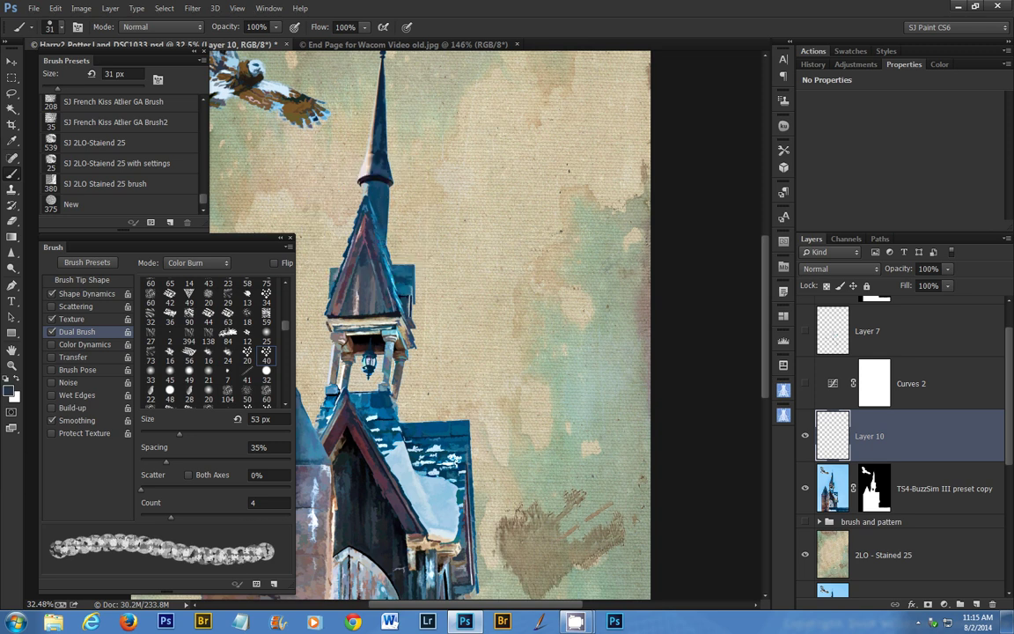
- Paint dark blue strokes along the edges of the small block beside the steeple, and light blue ones inside it
scroll(425, 313, up, 6)
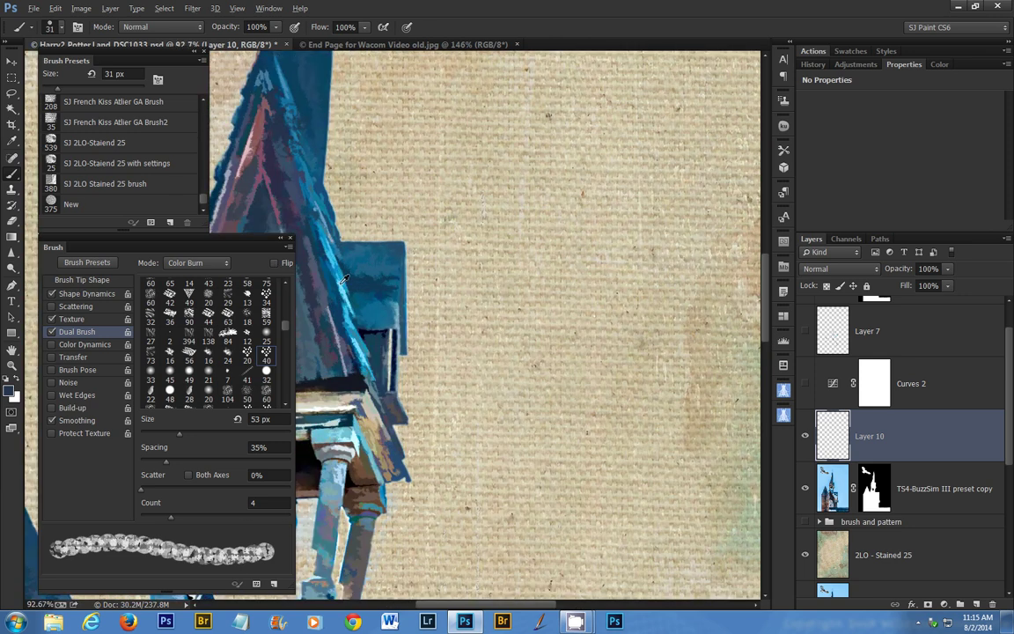
mouse_move(369, 280)
mouse_down()
mouse_move(333, 250)
mouse_move(331, 222)
mouse_move(319, 226)
mouse_up()
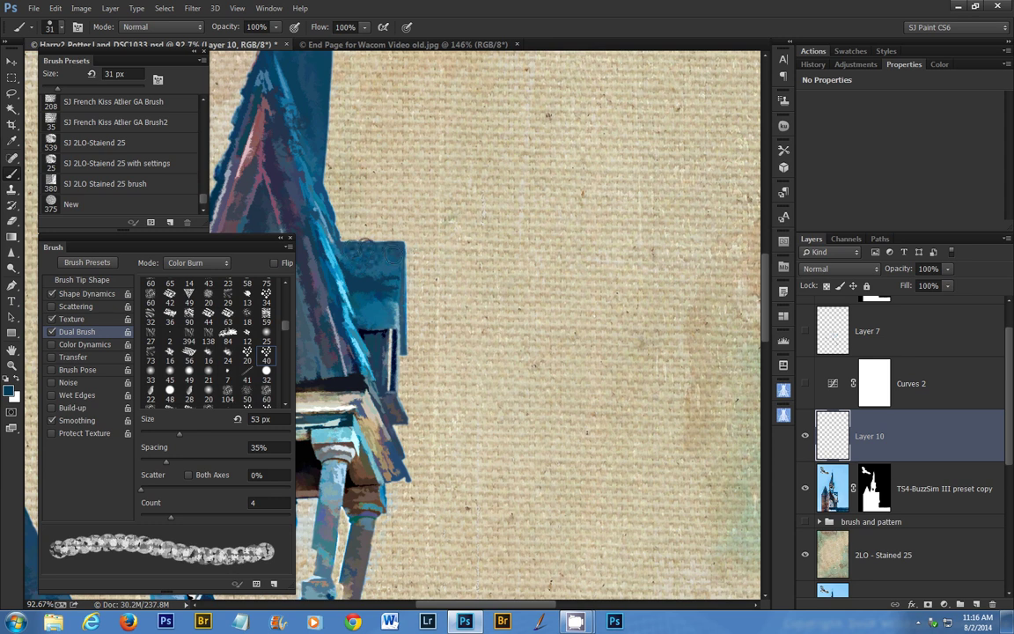
mouse_move(394, 254)
mouse_down()
mouse_move(350, 216)
mouse_move(391, 284)
mouse_up()
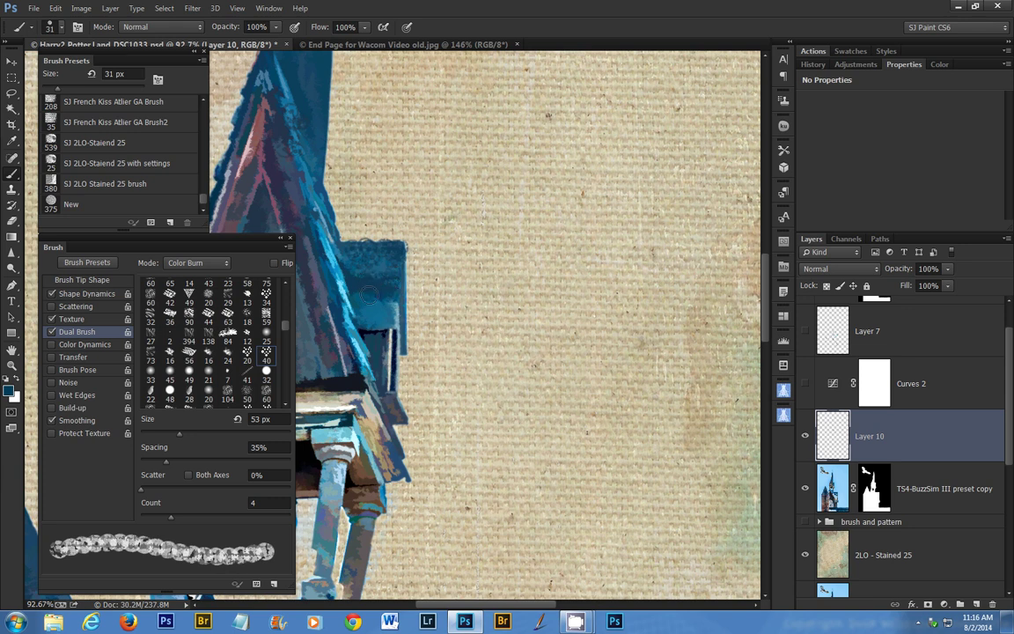
mouse_move(371, 304)
mouse_down()
mouse_move(343, 282)
mouse_move(319, 294)
mouse_move(328, 249)
mouse_move(317, 255)
mouse_move(381, 279)
mouse_up()
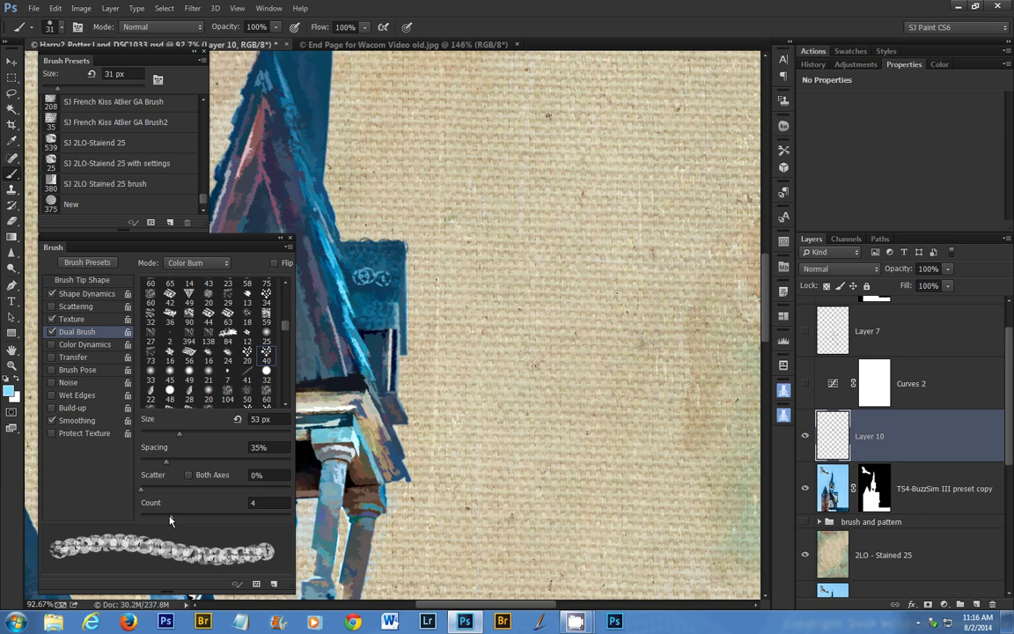
- Try a dual brush count of 2, turn Dual Brush off, and dab light blue on the block beside the steeple
drag(170, 520, 154, 517)
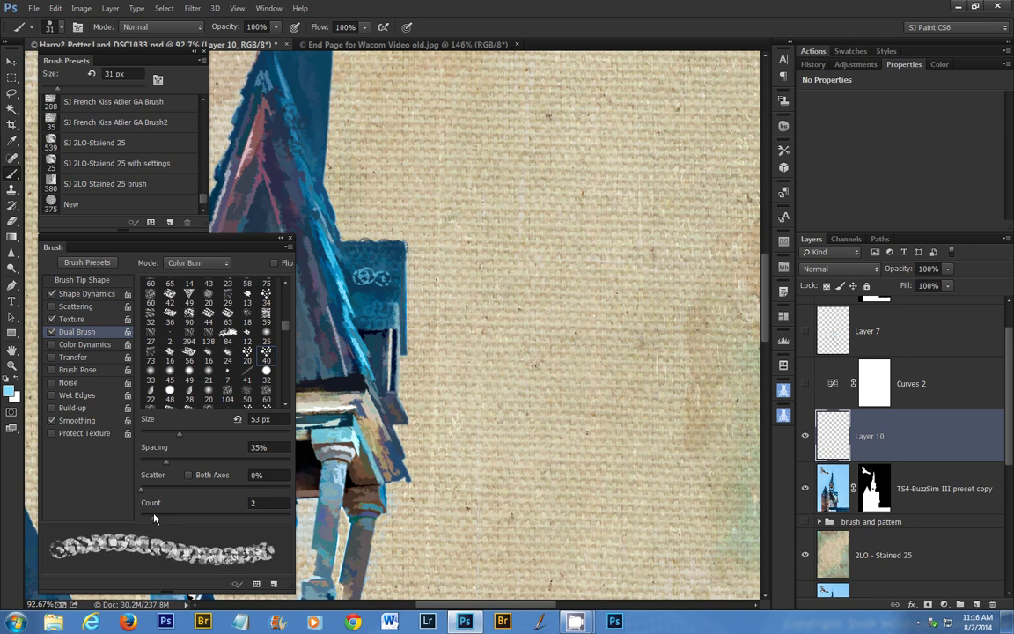
click(52, 332)
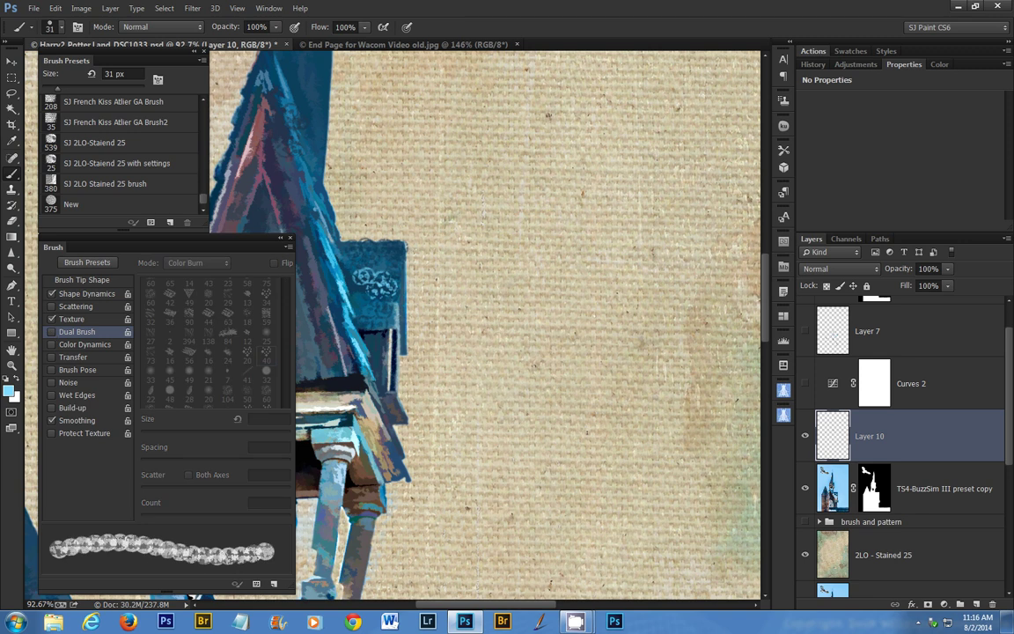
click(368, 266)
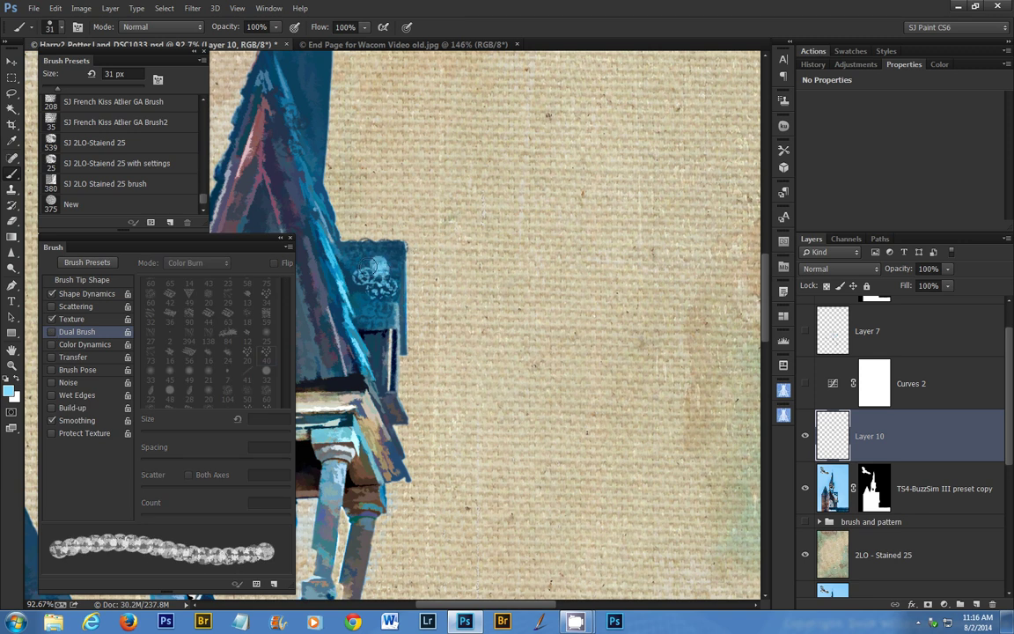
- Adjust the brush texture to 111% scale, -111 brightness and 53 contrast, testing it with light blue strokes on the block
click(72, 318)
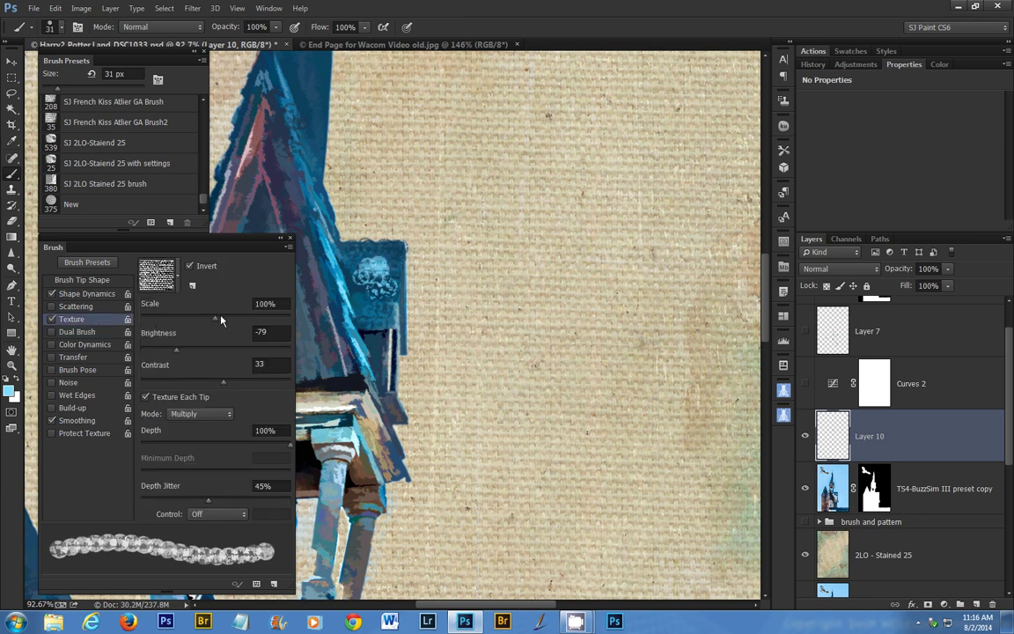
drag(219, 322, 190, 321)
click(377, 261)
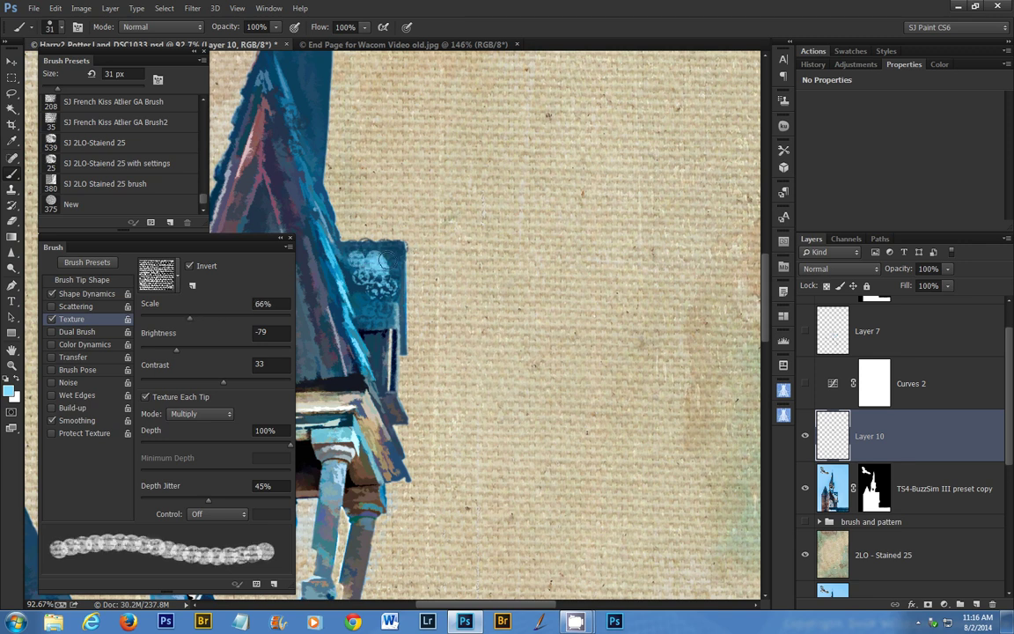
drag(189, 318, 219, 319)
mouse_move(174, 353)
mouse_down()
mouse_move(212, 357)
mouse_move(160, 353)
mouse_up()
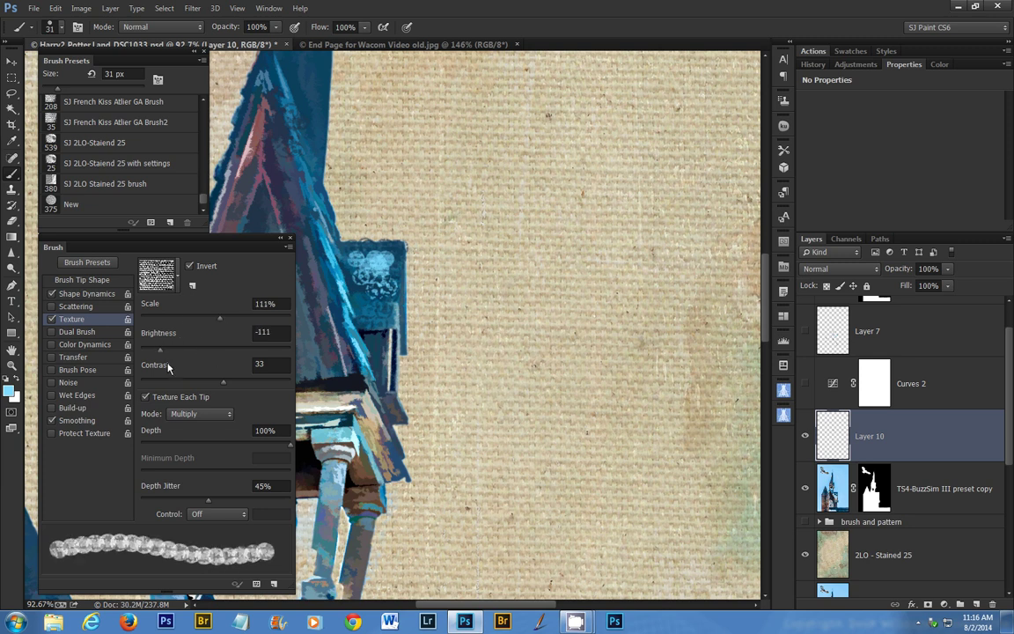
click(243, 385)
drag(367, 300, 386, 304)
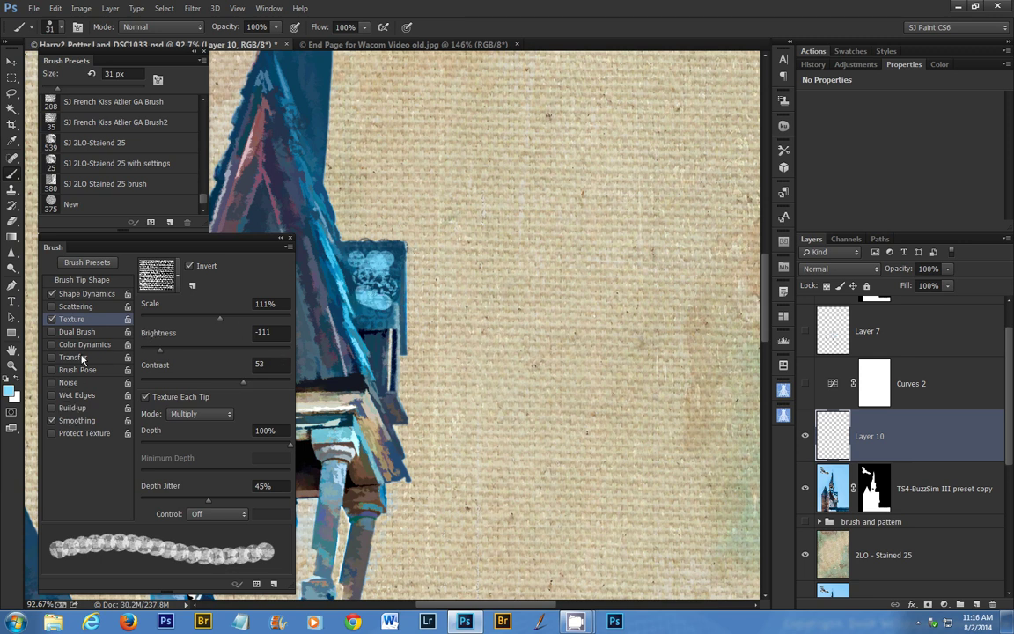
- Set the brush's angle jitter to 25% and paint a dark blue stroke on the spire above the roof
click(88, 294)
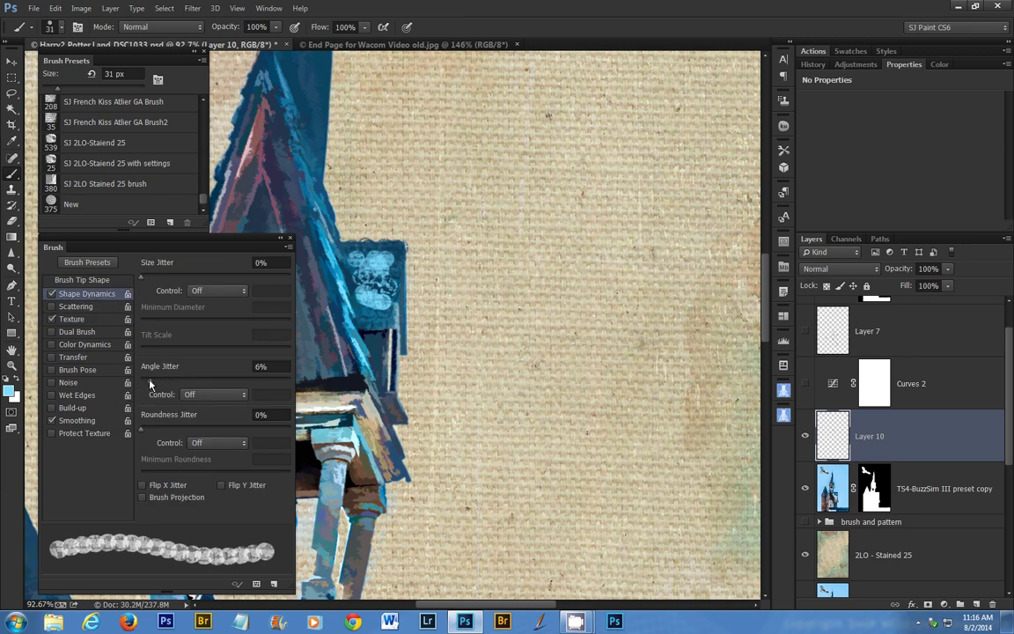
drag(149, 383, 178, 384)
drag(298, 56, 312, 82)
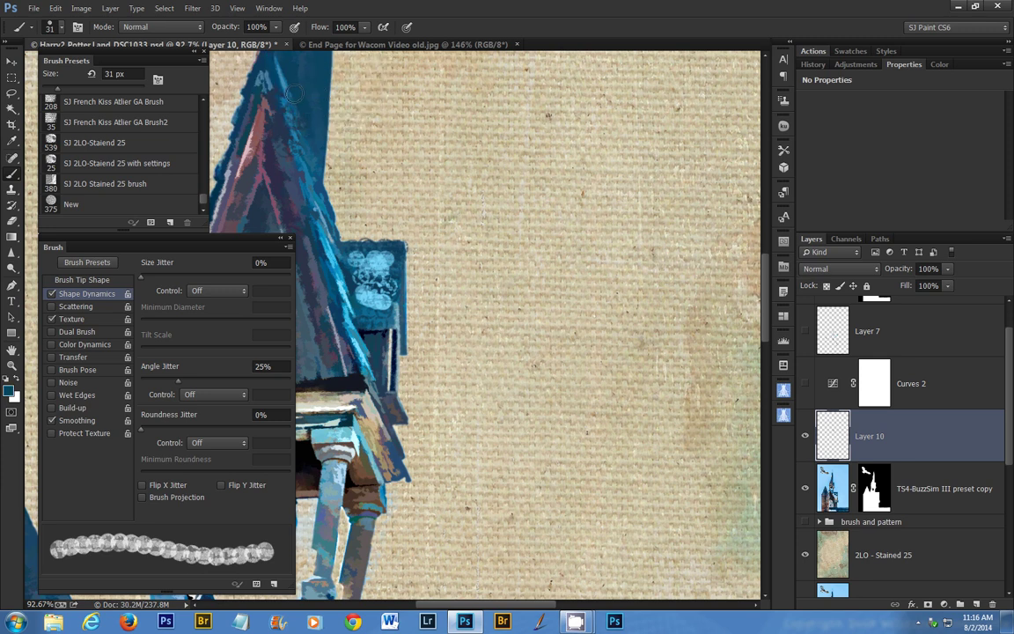
- Set the brush's size jitter to 4% and paint red and blue tones sampled from the steeple roof over its peak and right slope
drag(290, 102, 261, 92)
drag(143, 278, 147, 279)
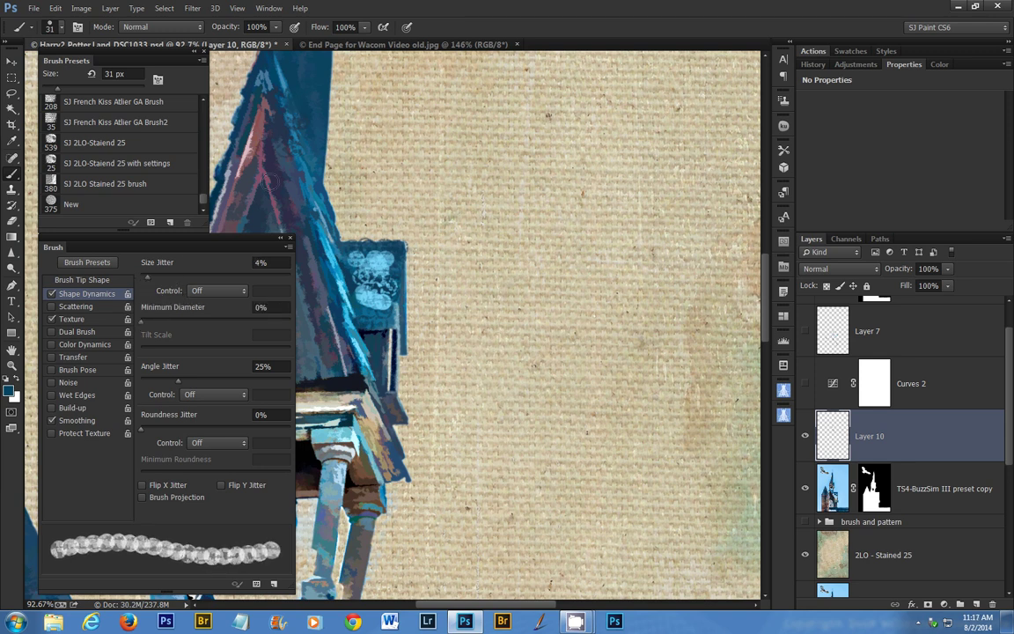
alt+click(261, 131)
mouse_move(231, 116)
mouse_down()
mouse_move(222, 145)
mouse_move(231, 158)
mouse_move(254, 139)
mouse_move(278, 143)
mouse_move(271, 171)
mouse_move(314, 190)
mouse_up()
alt+click(283, 130)
alt+click(271, 147)
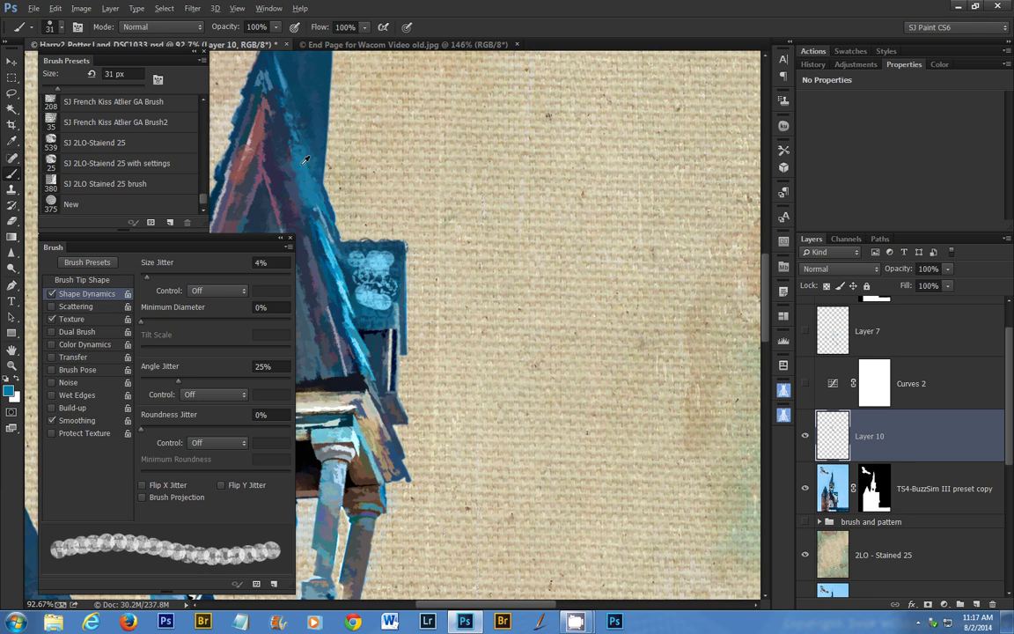
alt+click(261, 146)
alt+click(290, 212)
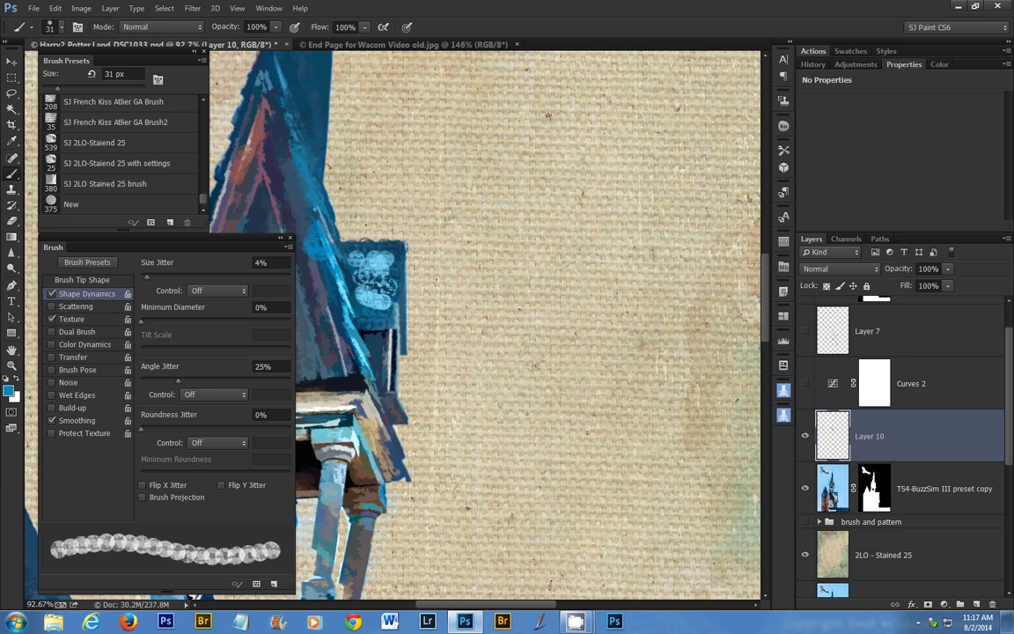
scroll(429, 290, down, 1)
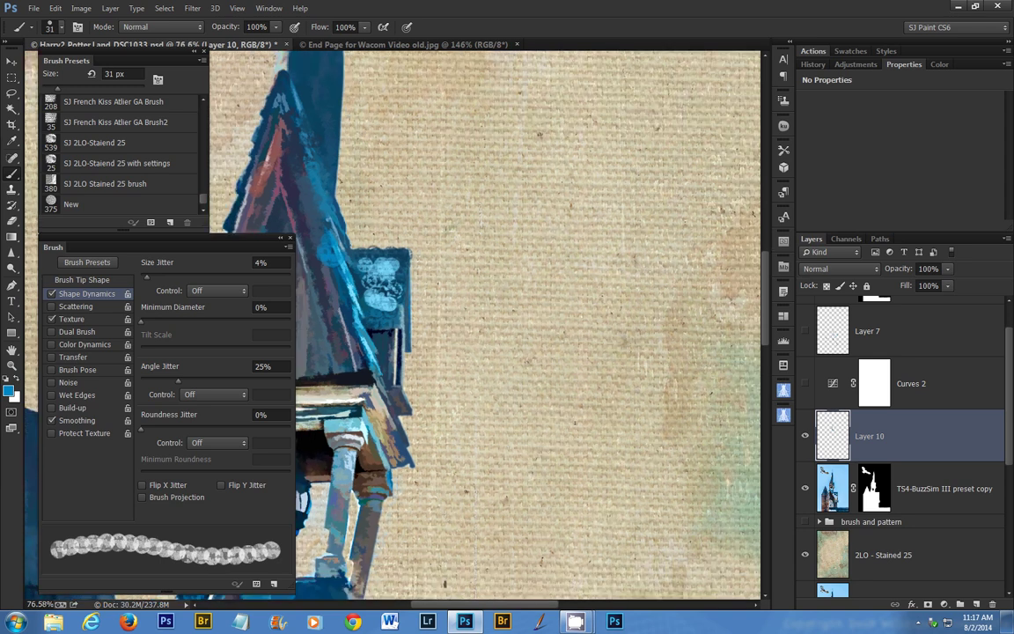
scroll(391, 282, down, 4)
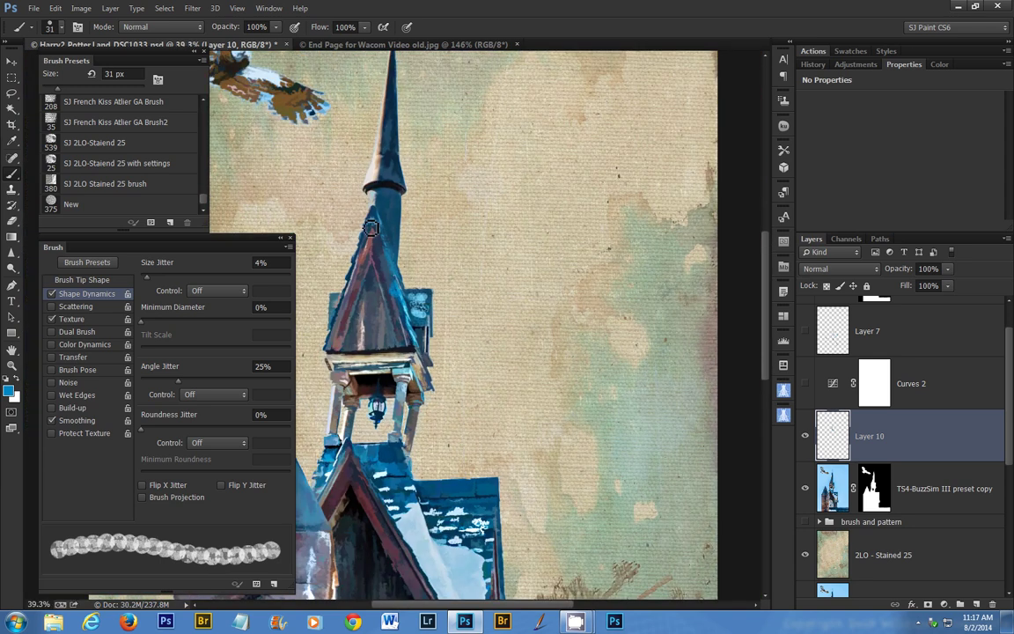
scroll(383, 260, up, 2)
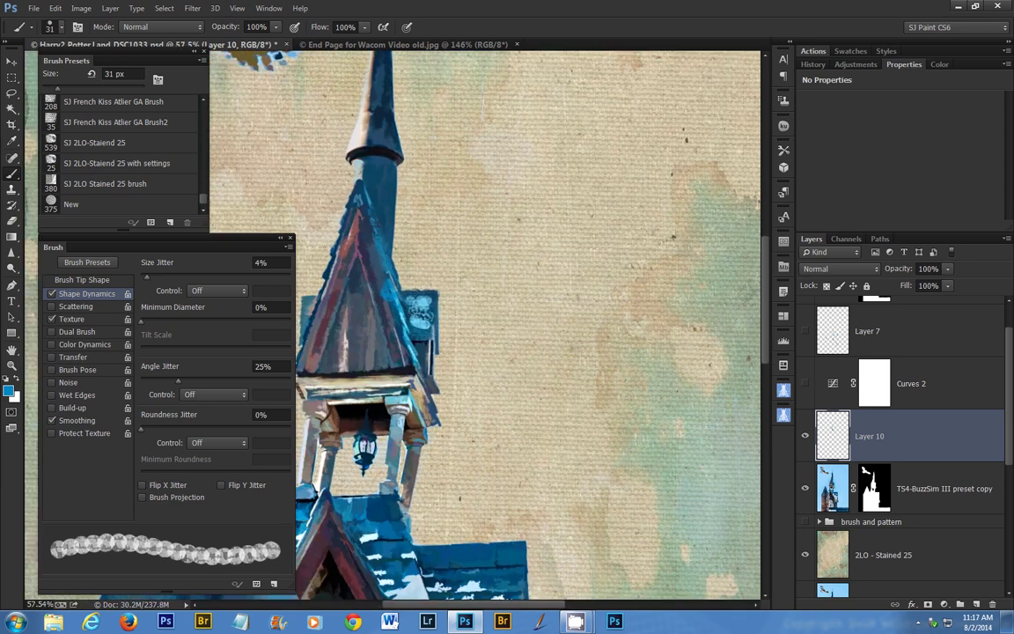
scroll(361, 208, down, 3)
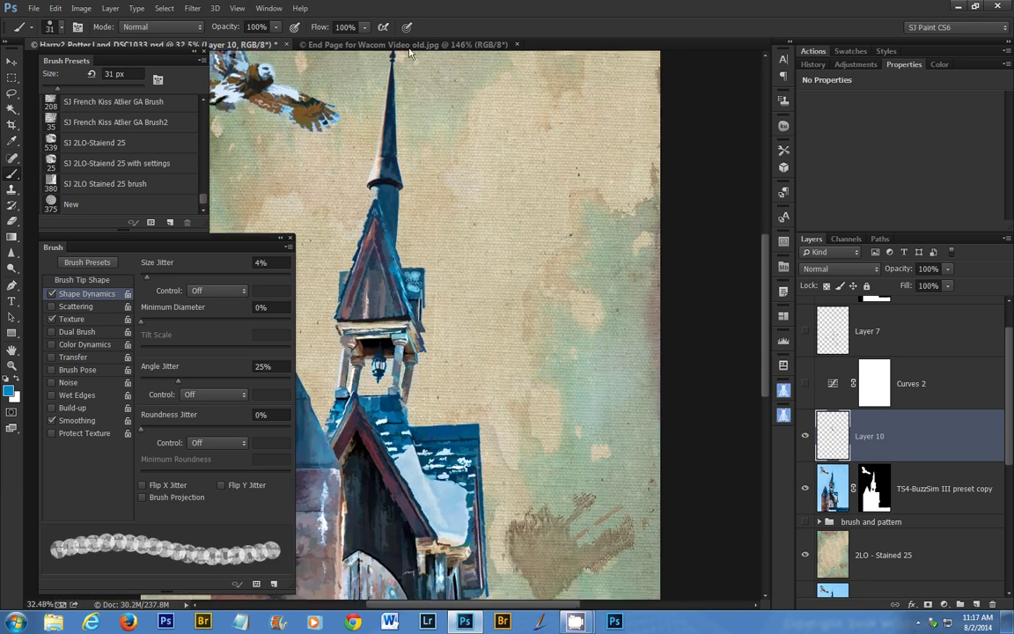
- Switch to the End Page for Wacom Video old.jpg document and close the brush presets and brush settings so the whole page is uncovered
click(317, 41)
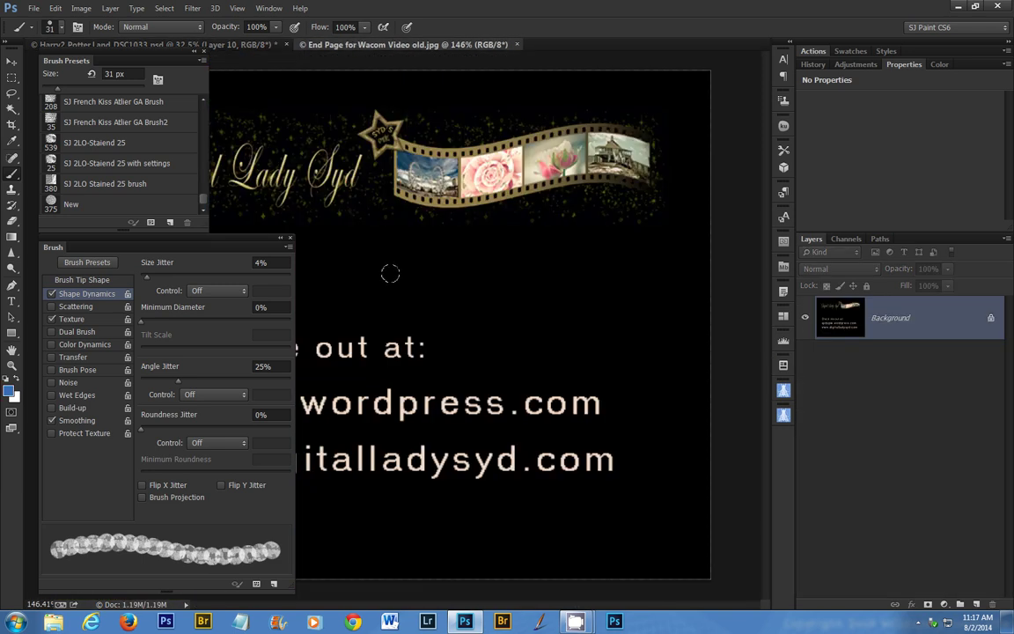
click(203, 56)
click(290, 238)
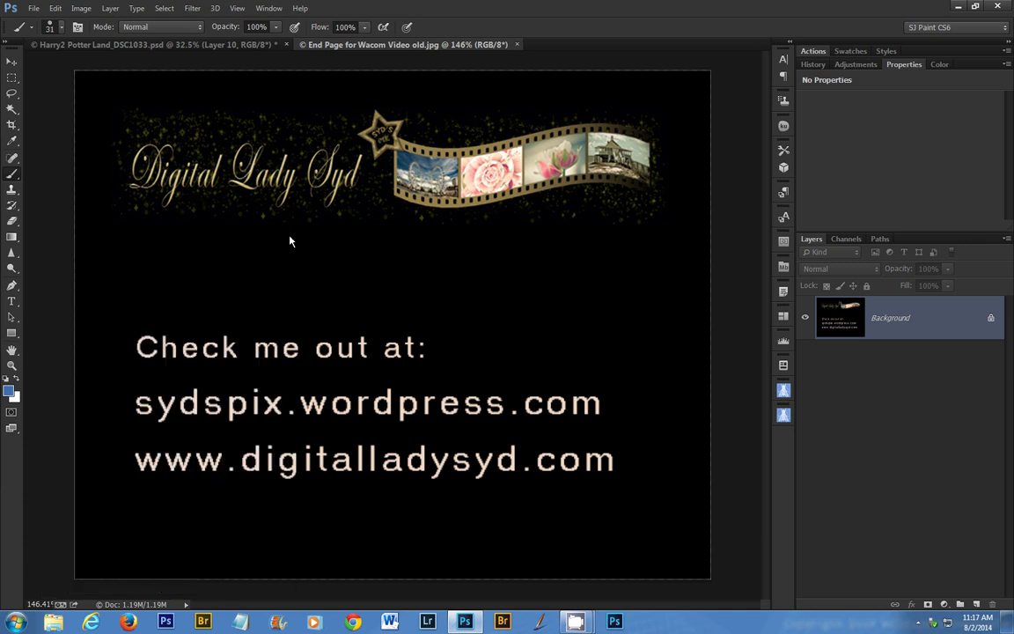